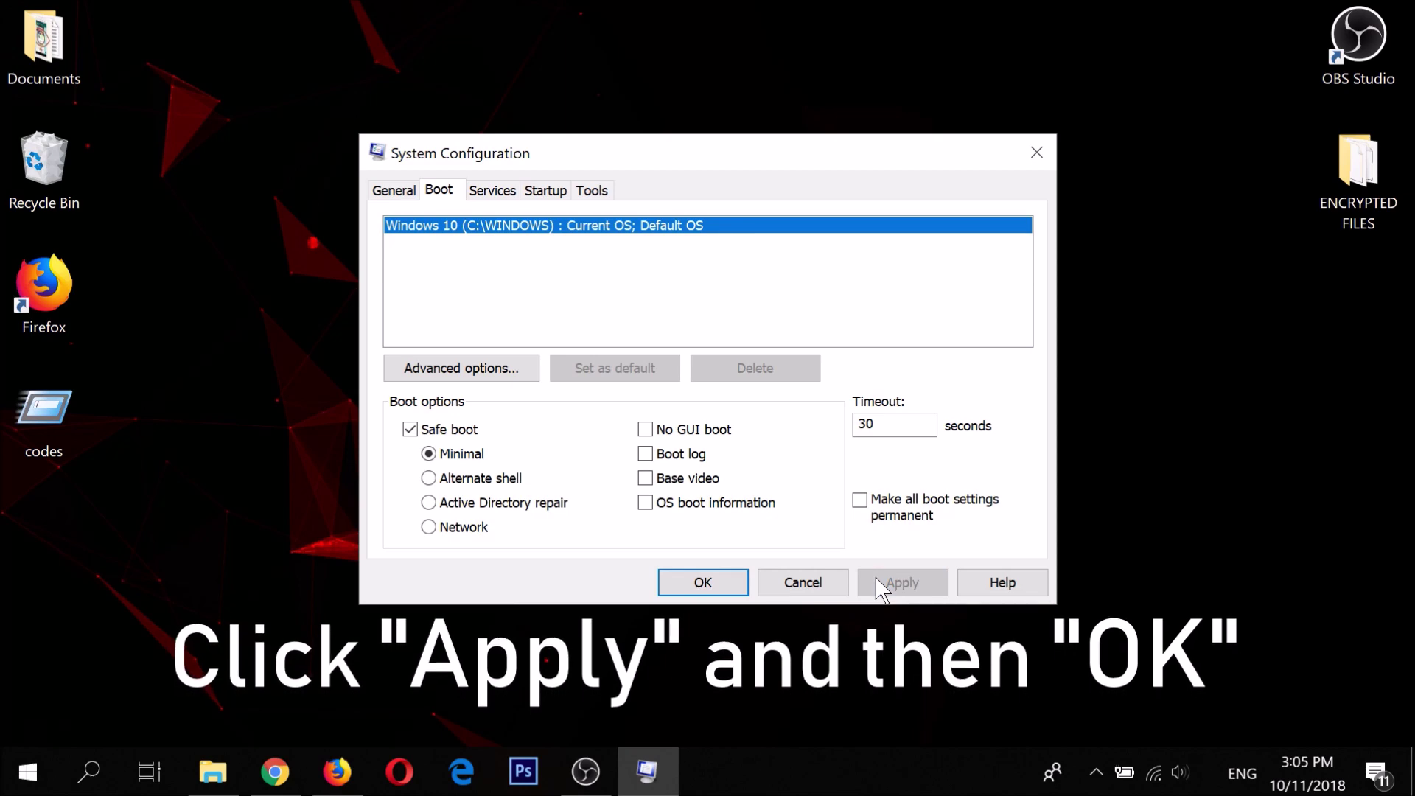
Confirm the boot configuration with minimal Safe boot and check the restarted desktop's corners for the Safe Mode label.
{"action": "left_click", "coordinate": [700, 581]}
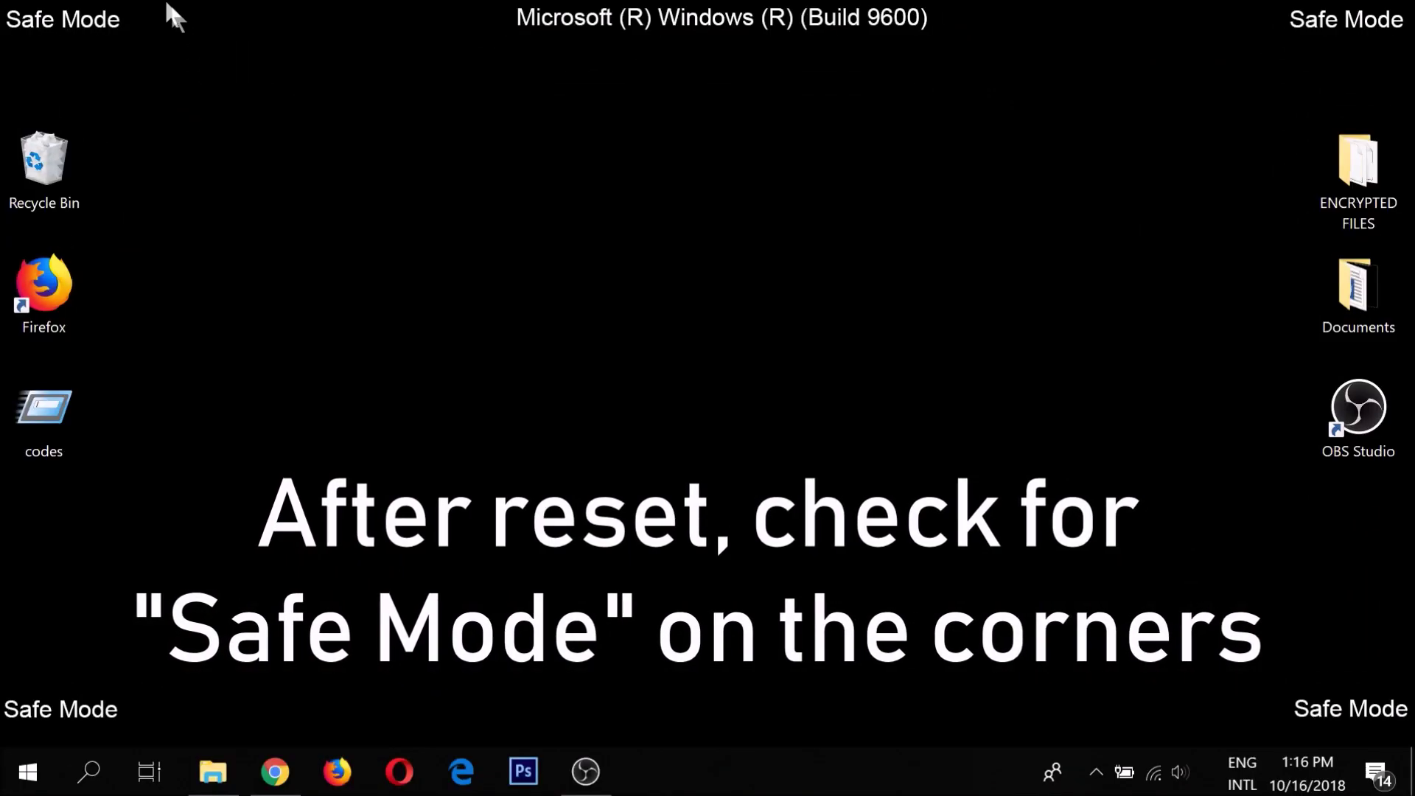
{"action": "left_click_drag", "start_coordinate": [163, 3], "coordinate": [6, 62]}
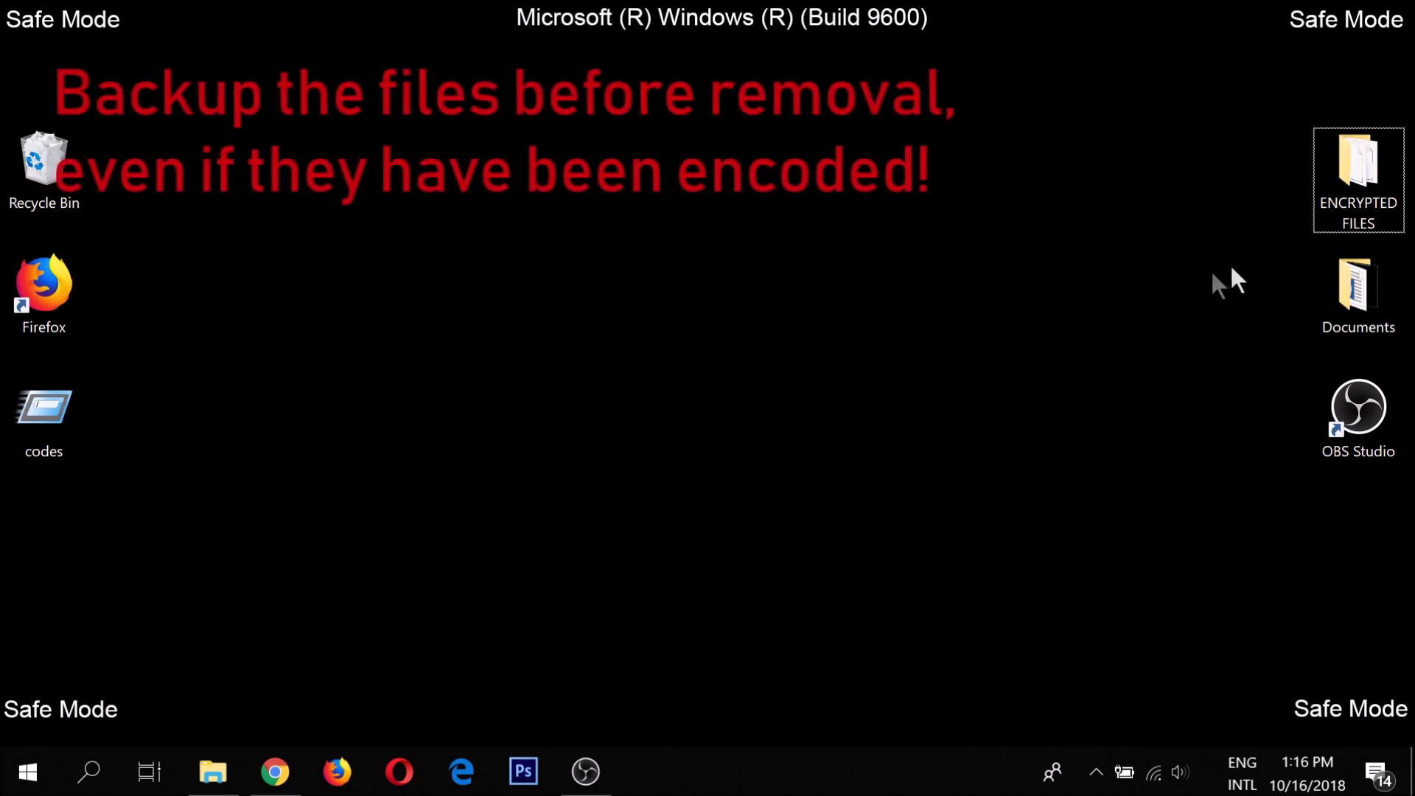
Back up the desktop's ENCRYPTED FILES folder by copying it to FLASH DRIVE (G:) in This PC, and close the window.
{"action": "right_click", "coordinate": [1355, 206]}
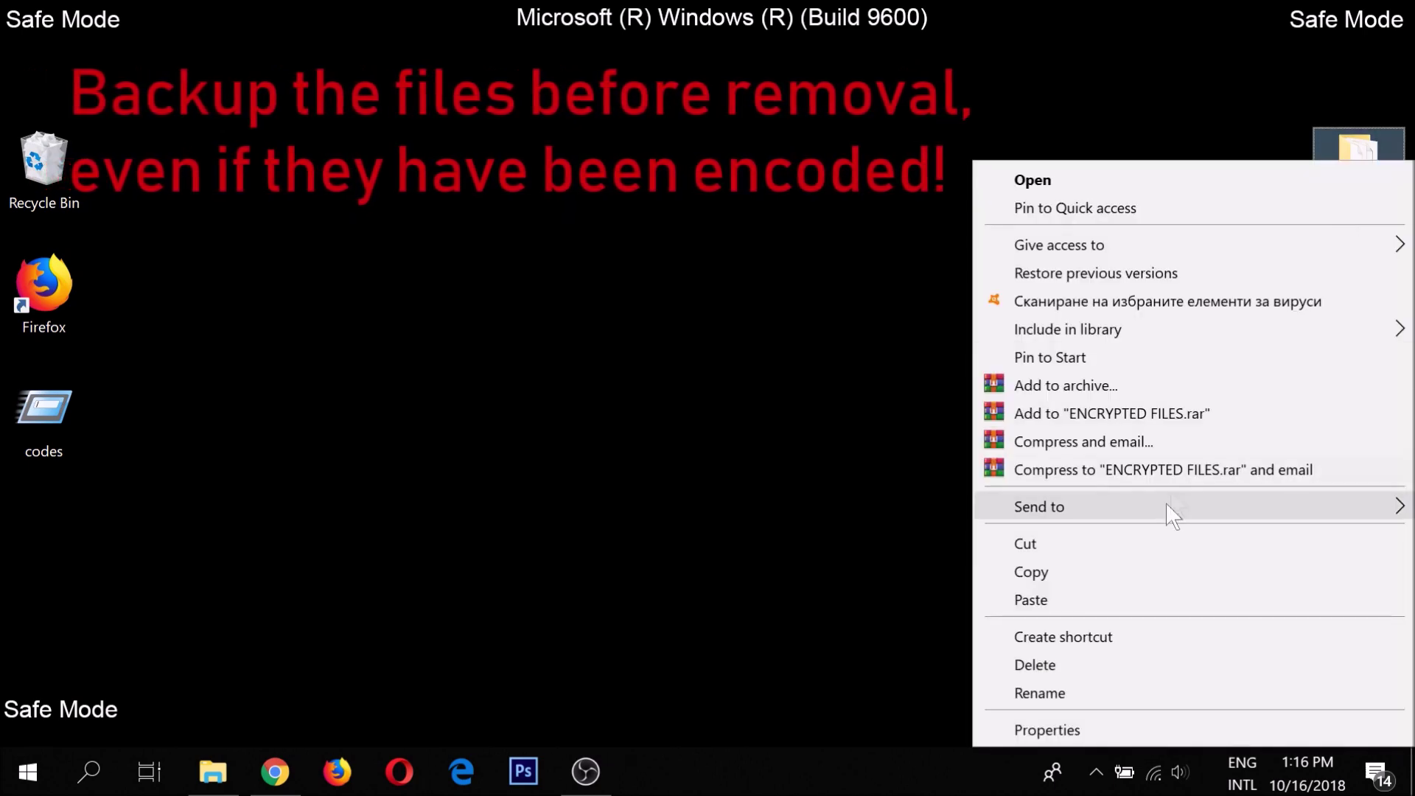
{"action": "left_click", "coordinate": [1141, 571]}
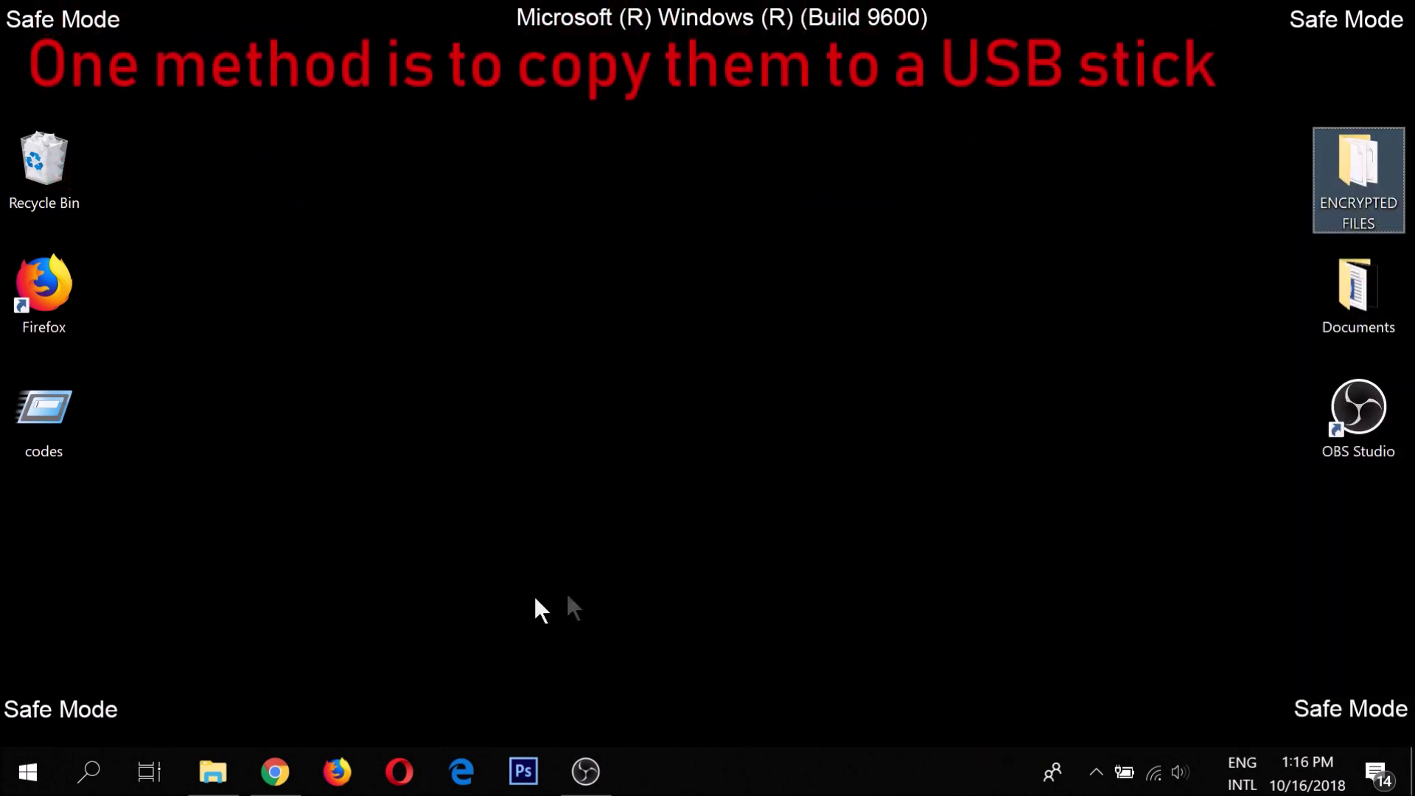
{"action": "left_click", "coordinate": [98, 766]}
{"action": "type", "text": "T"}
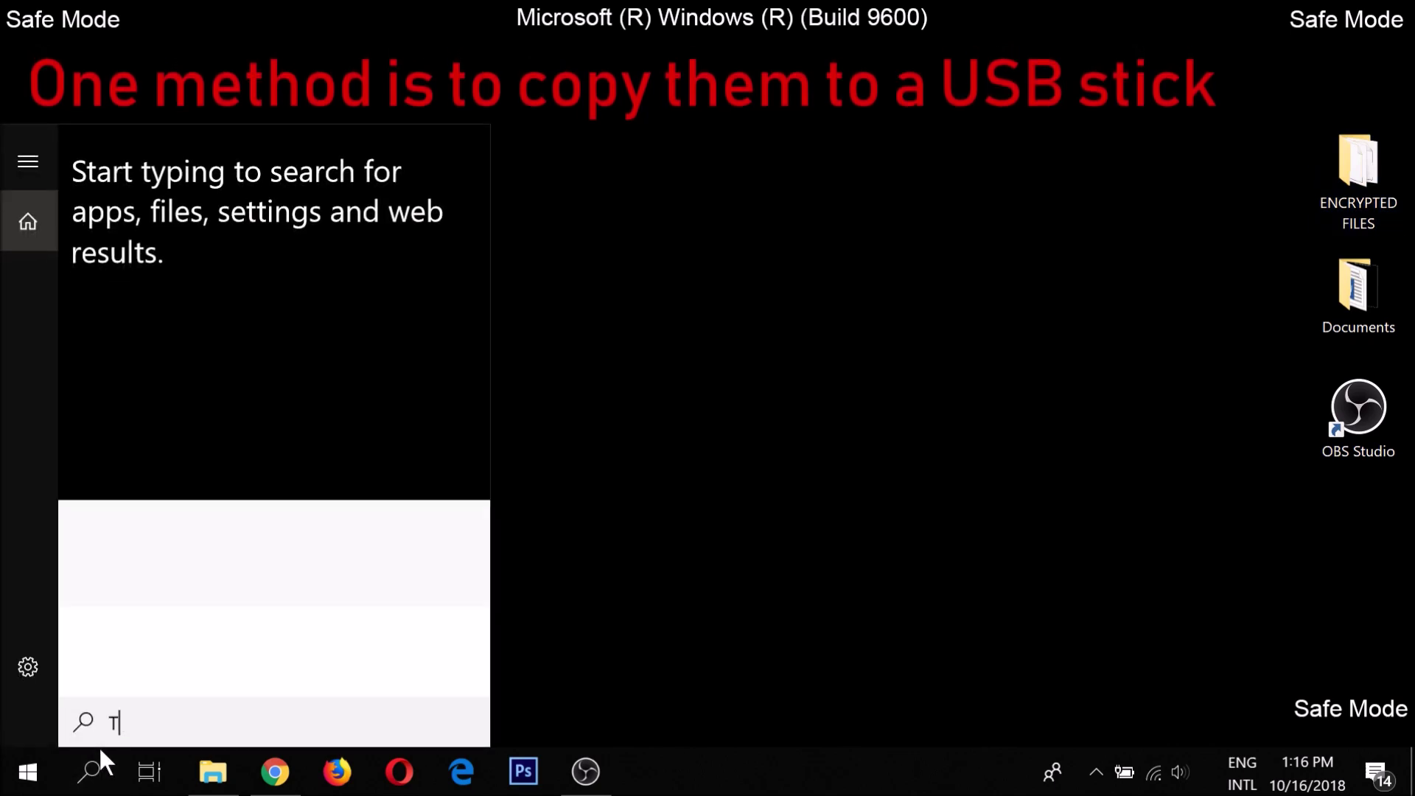
{"action": "type", "text": "his"}
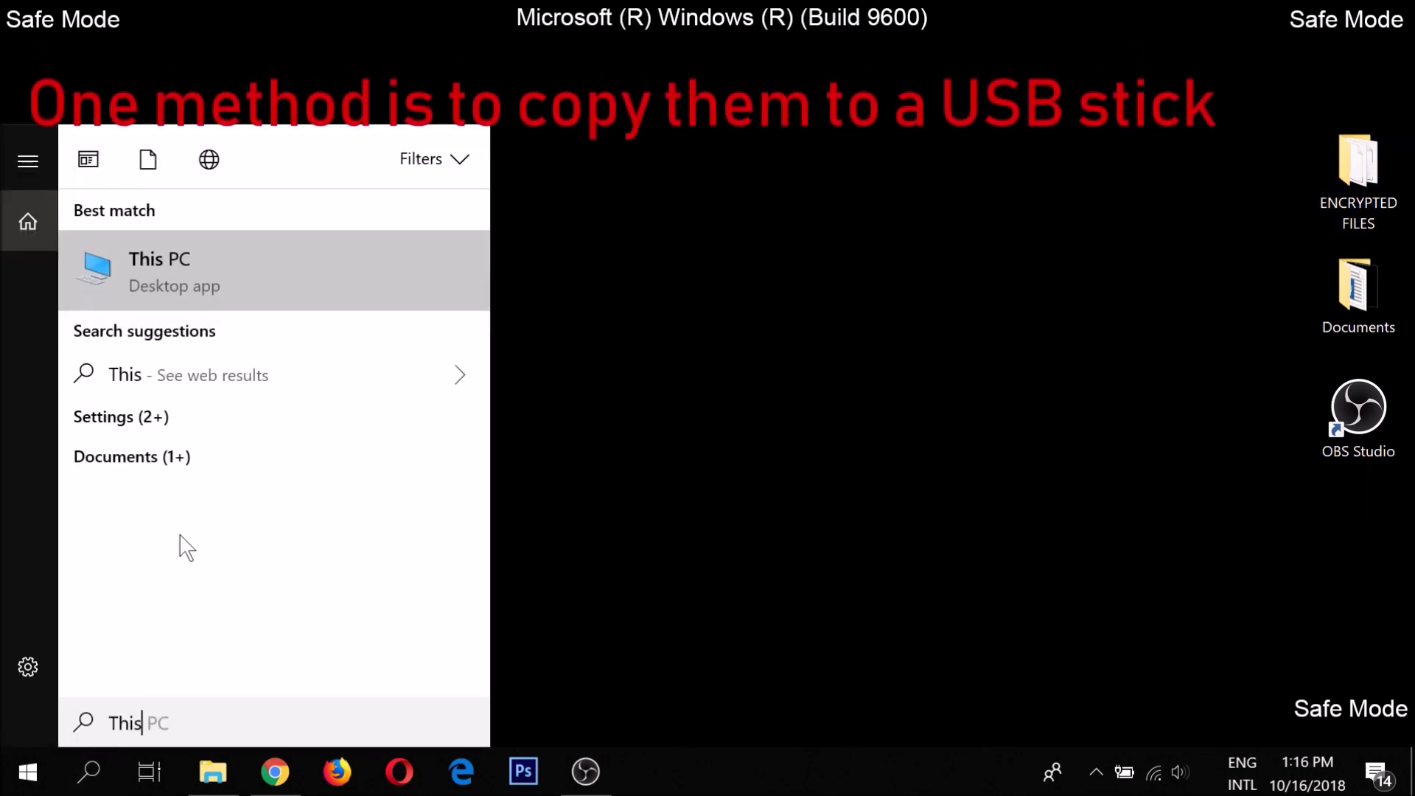
{"action": "left_click", "coordinate": [283, 282]}
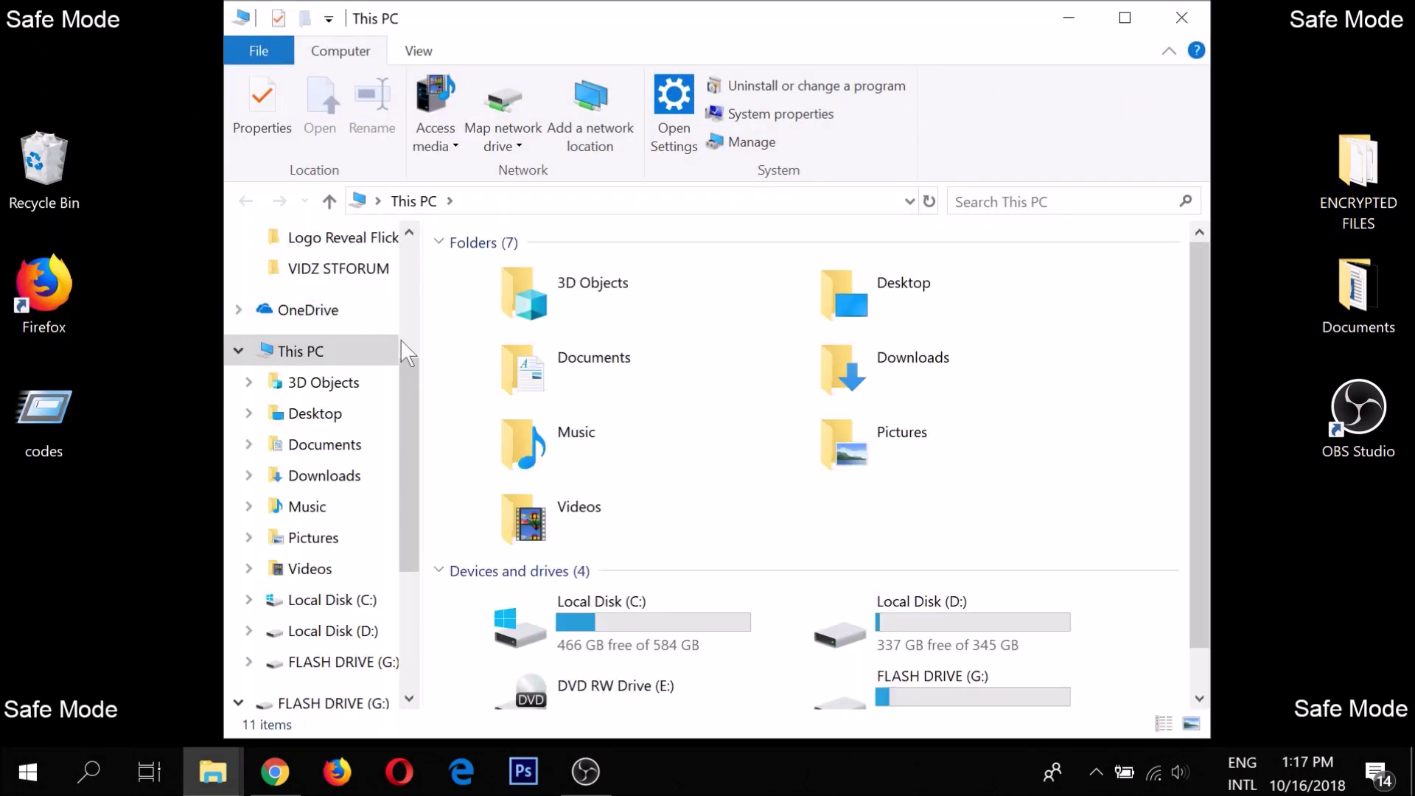
{"action": "right_click", "coordinate": [916, 688]}
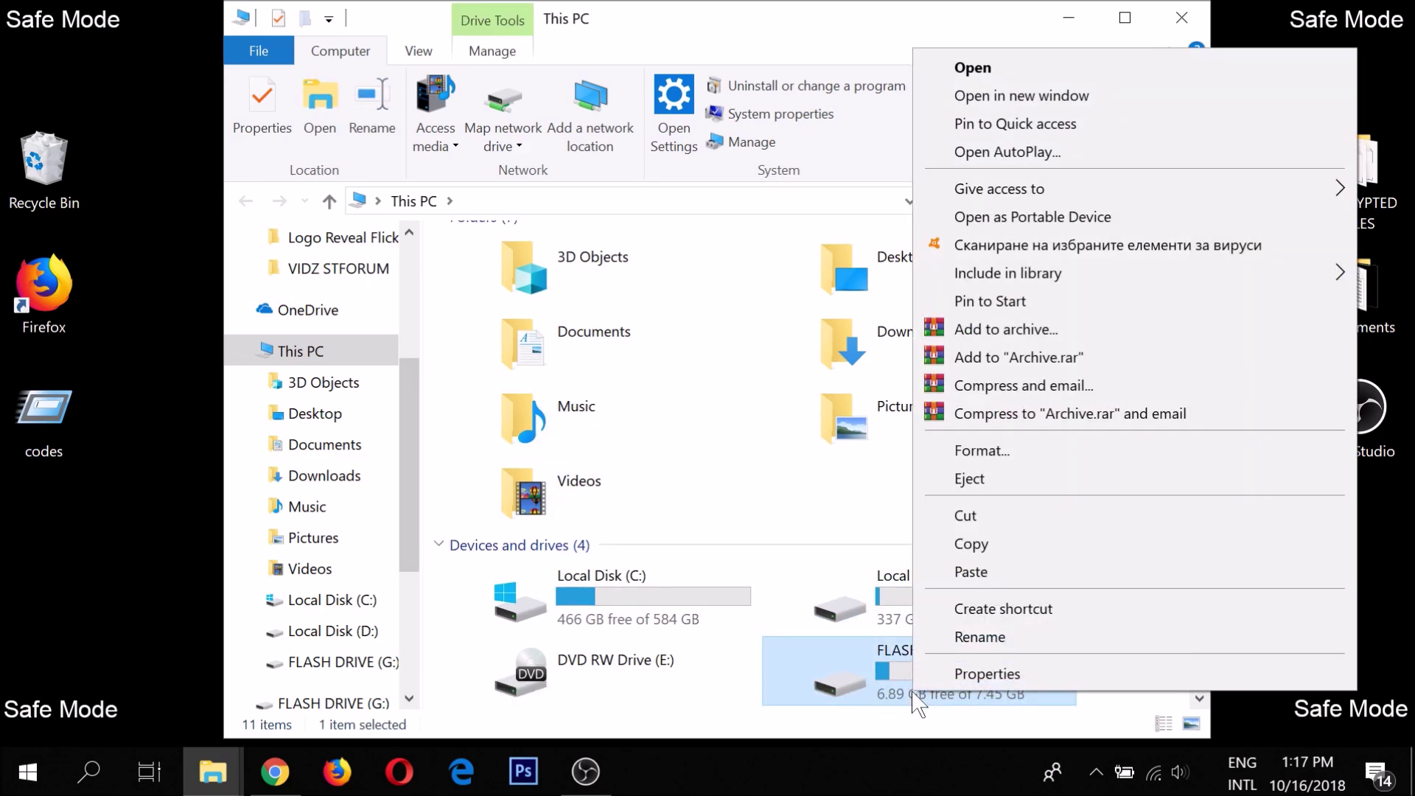
{"action": "left_click", "coordinate": [986, 578]}
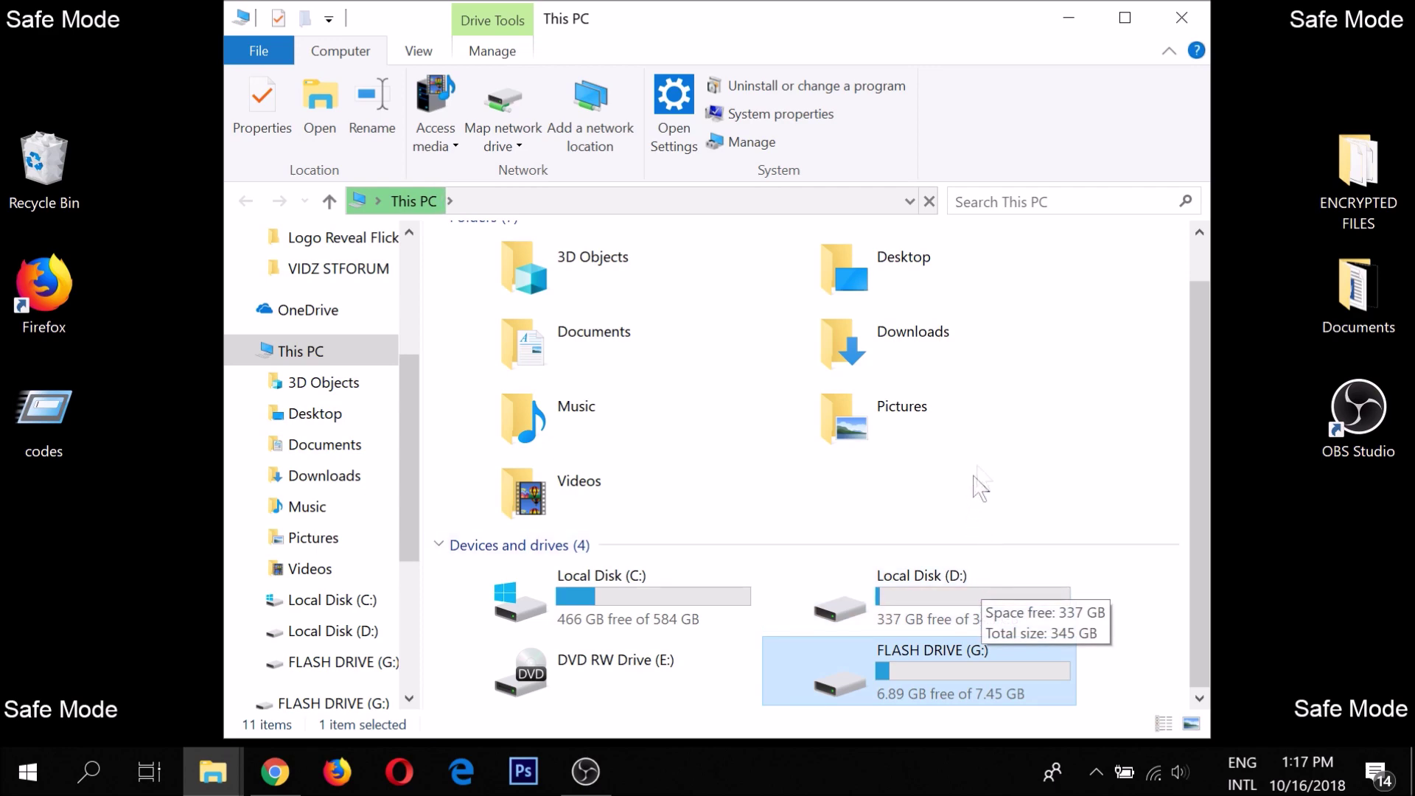
{"action": "left_click", "coordinate": [1207, 17]}
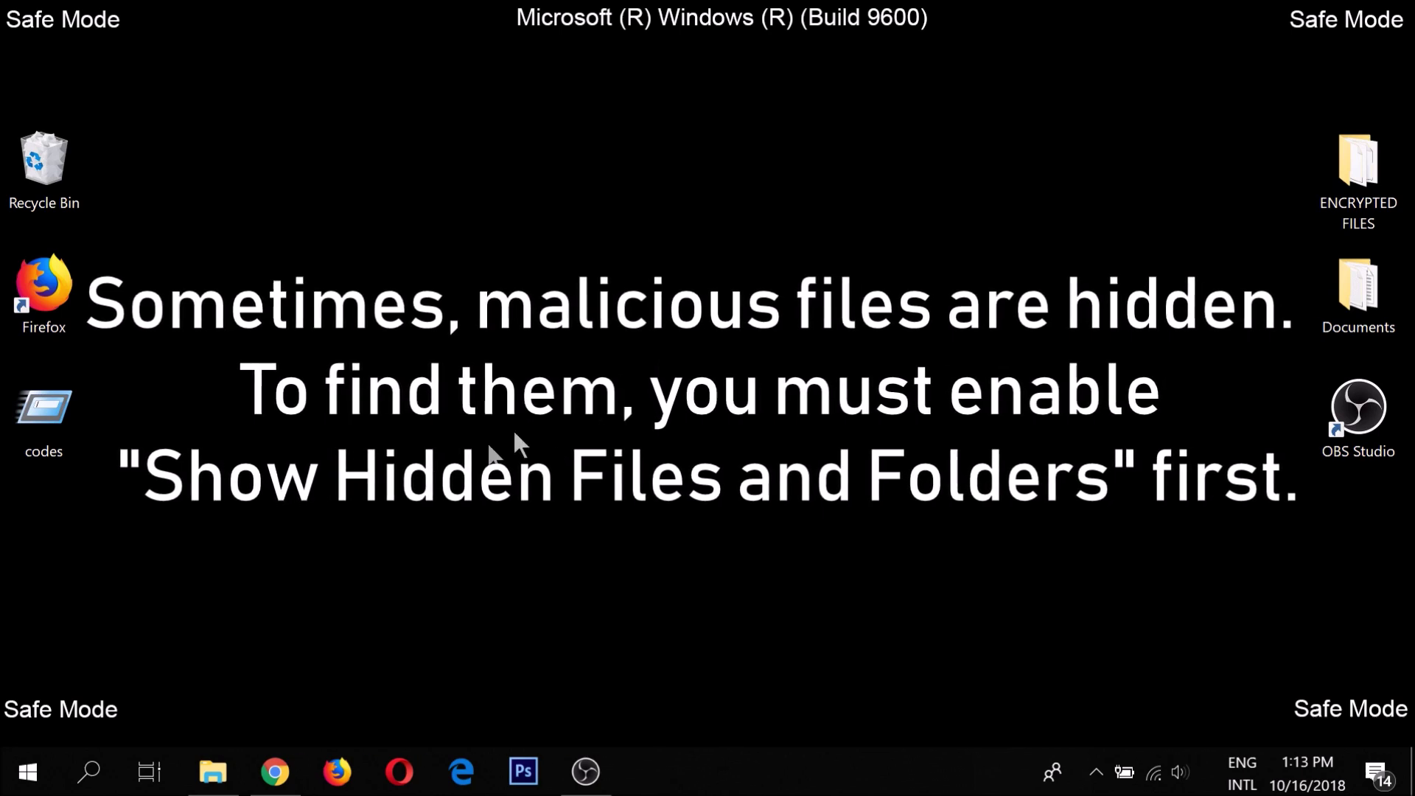
Set File Explorer Options to show hidden files, folders and drives, and confirm the change.
{"action": "left_click", "coordinate": [65, 787]}
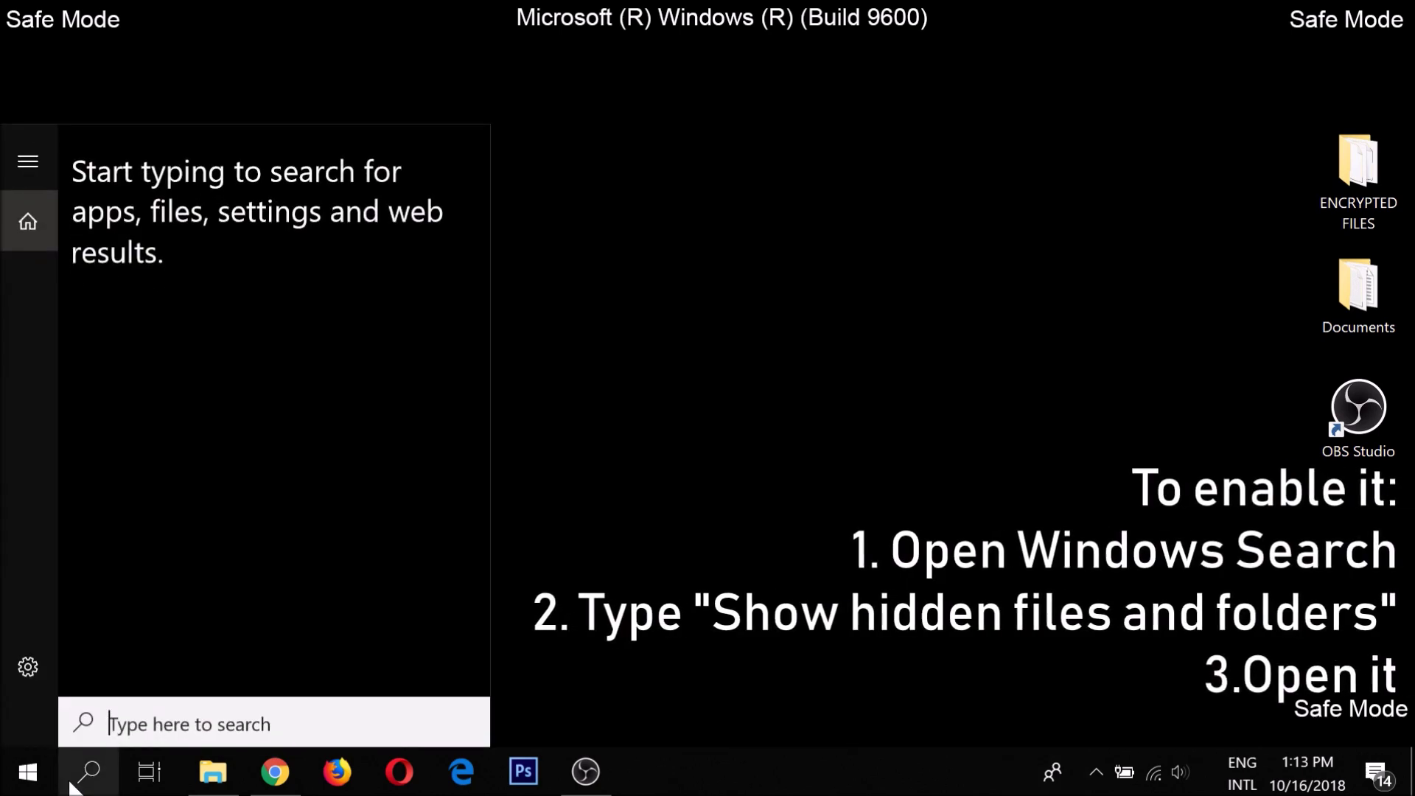
{"action": "type", "text": "show"}
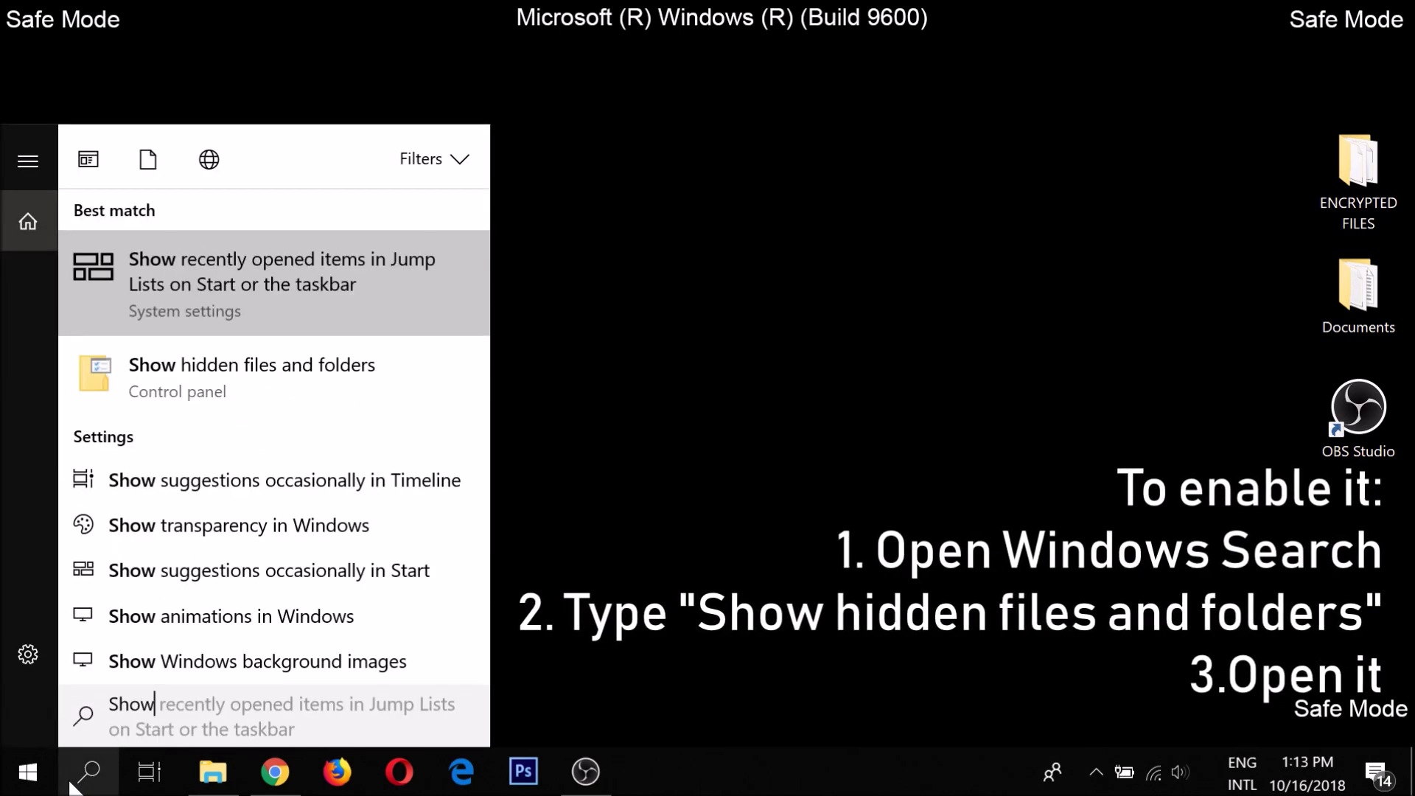
{"action": "left_click", "coordinate": [220, 398]}
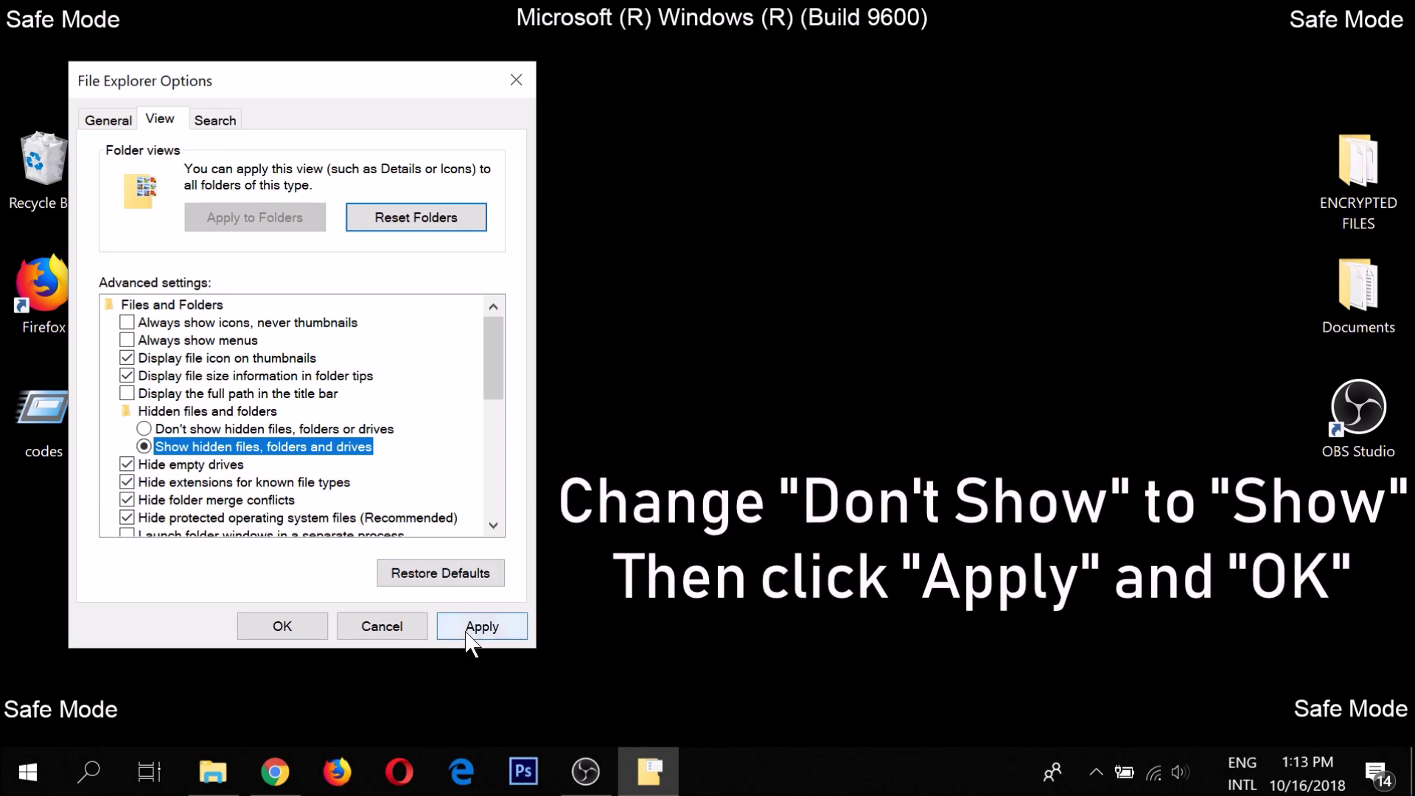
{"action": "left_click", "coordinate": [314, 629]}
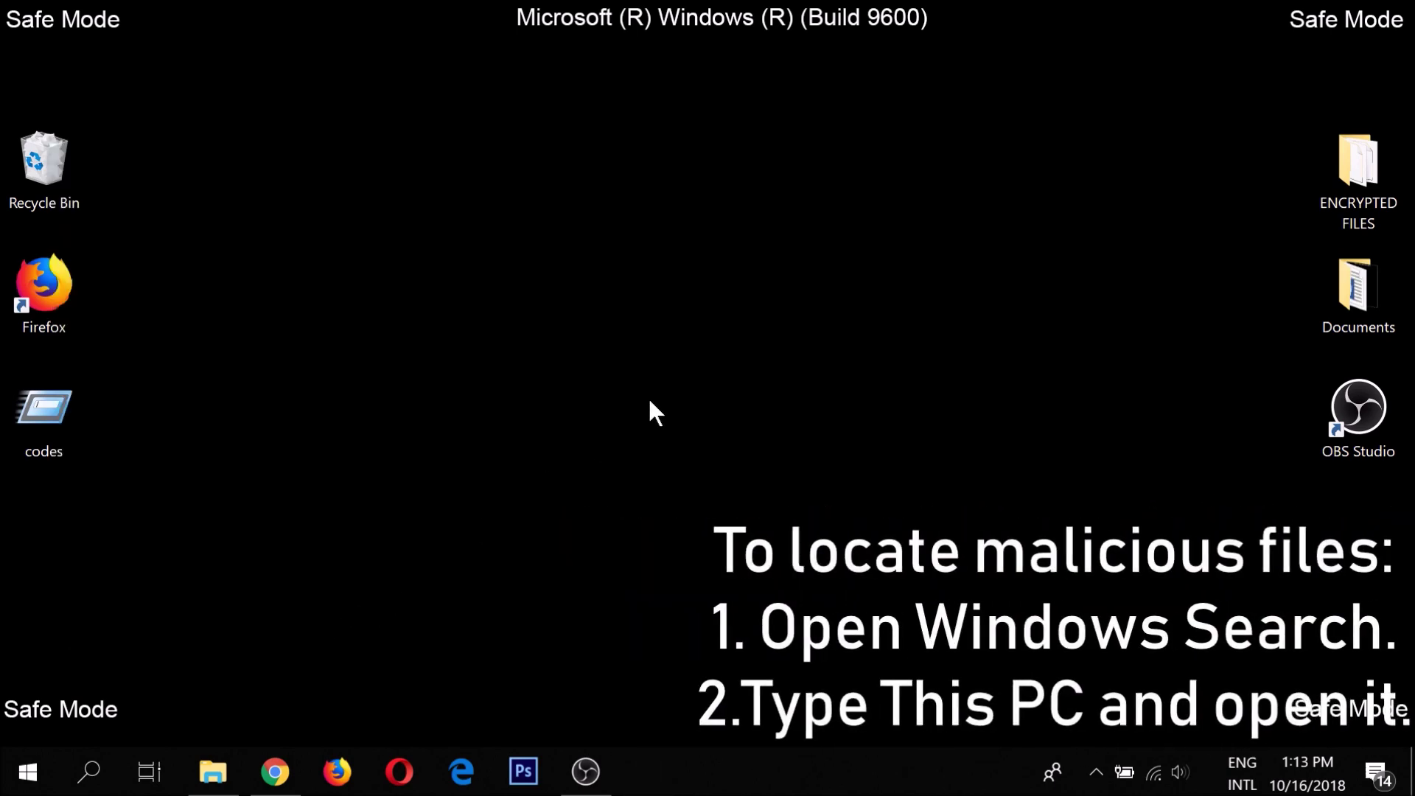
Open This PC and search it for "fileextension:exe THE VIRUS".
{"action": "left_click", "coordinate": [87, 774]}
{"action": "type", "text": "This PC"}
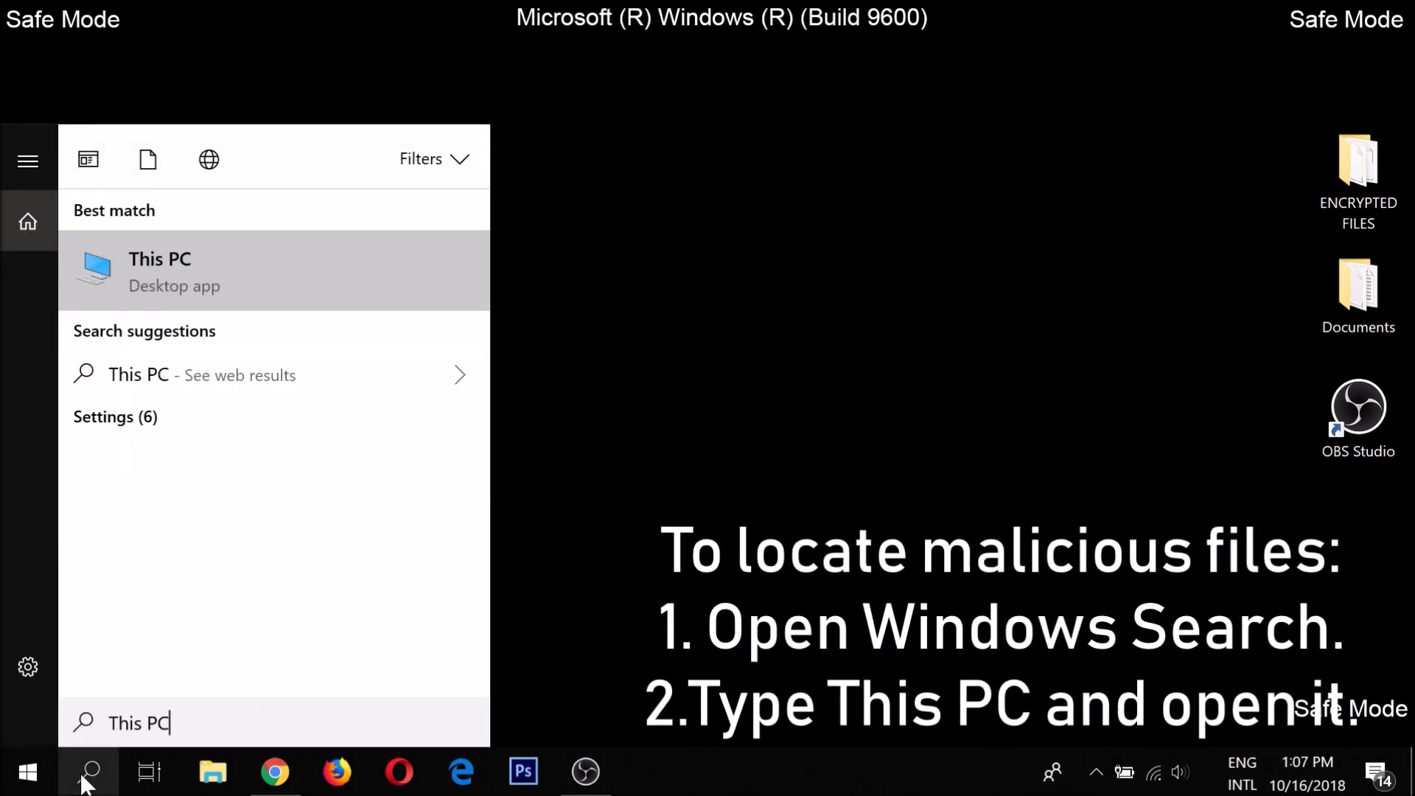
{"action": "left_click", "coordinate": [180, 294]}
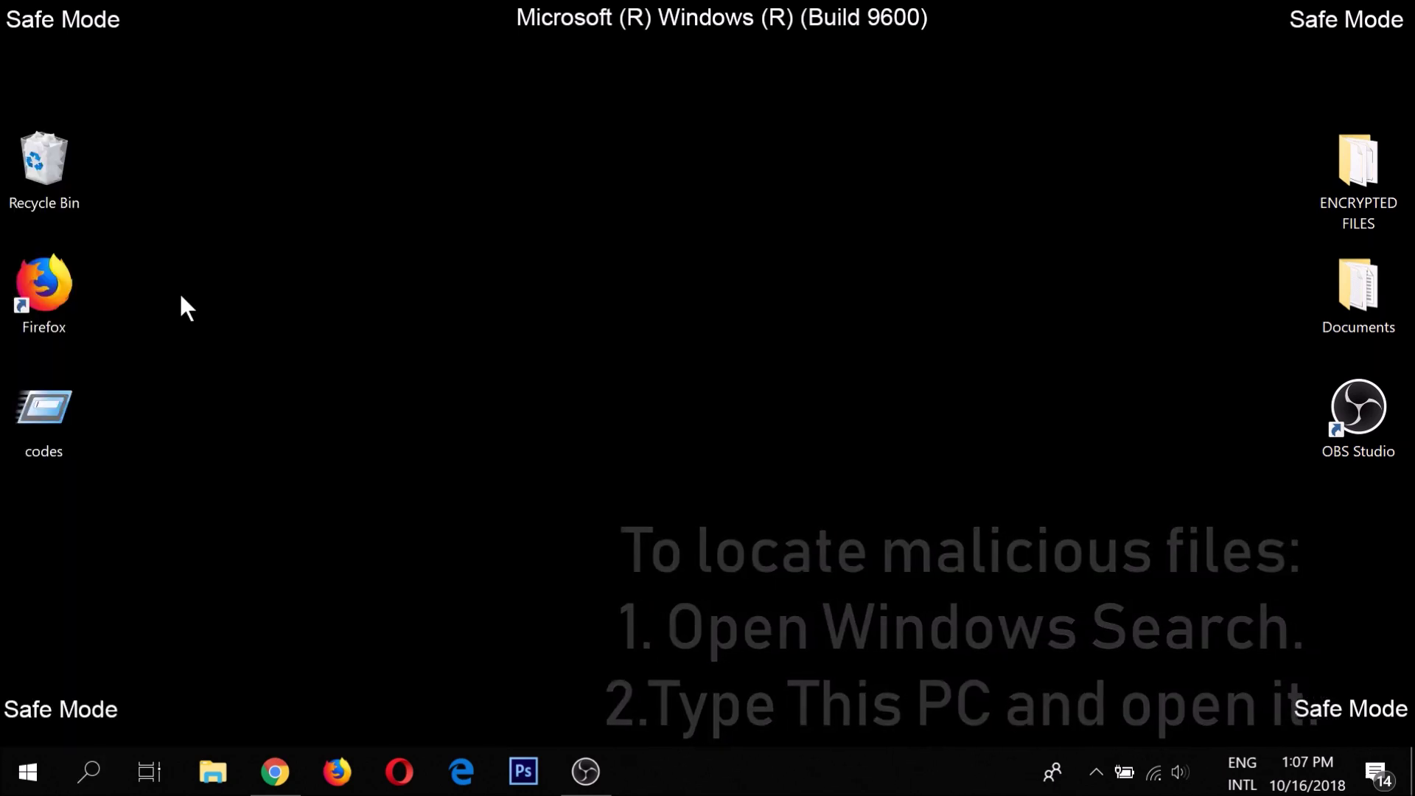
{"action": "left_click", "coordinate": [957, 200]}
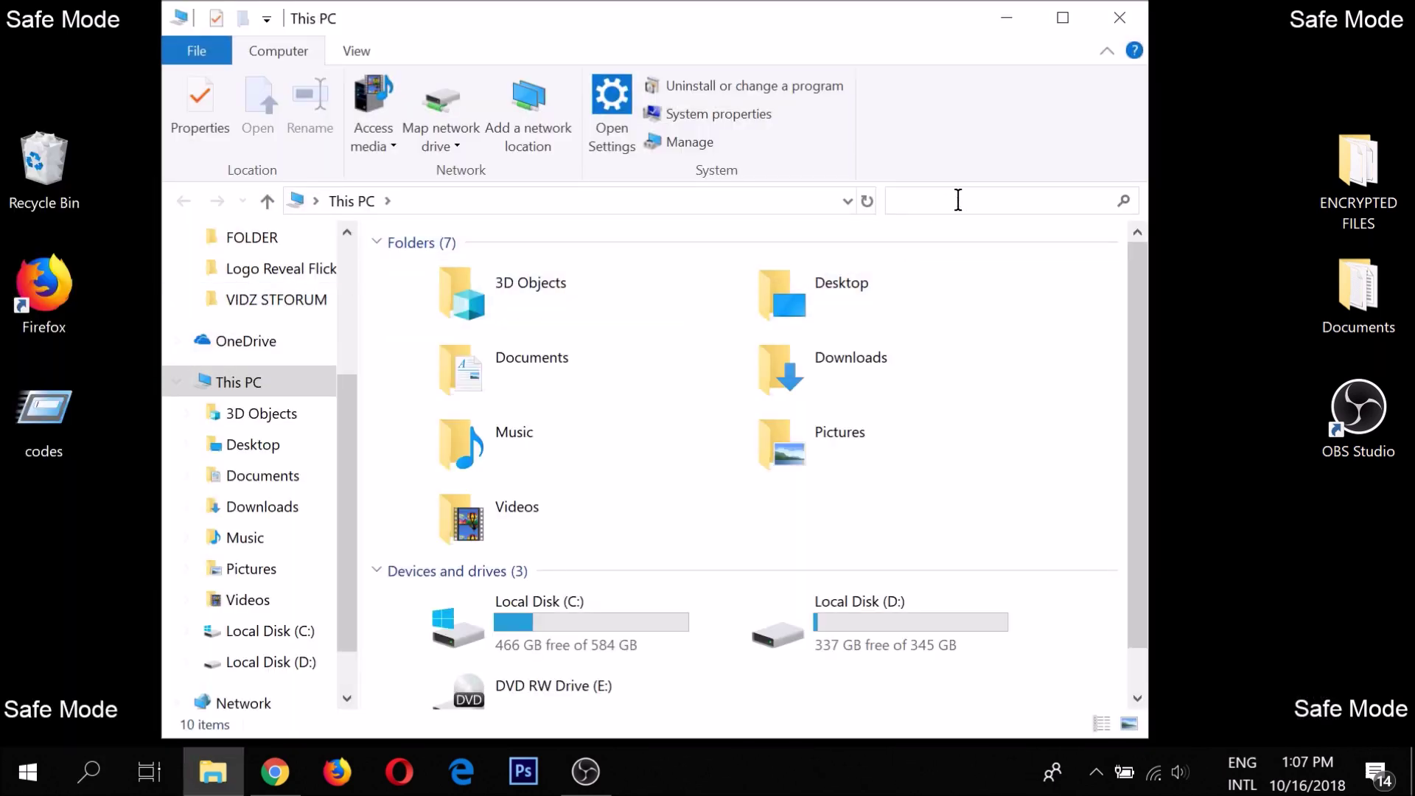
{"action": "type", "text": "fileextension"}
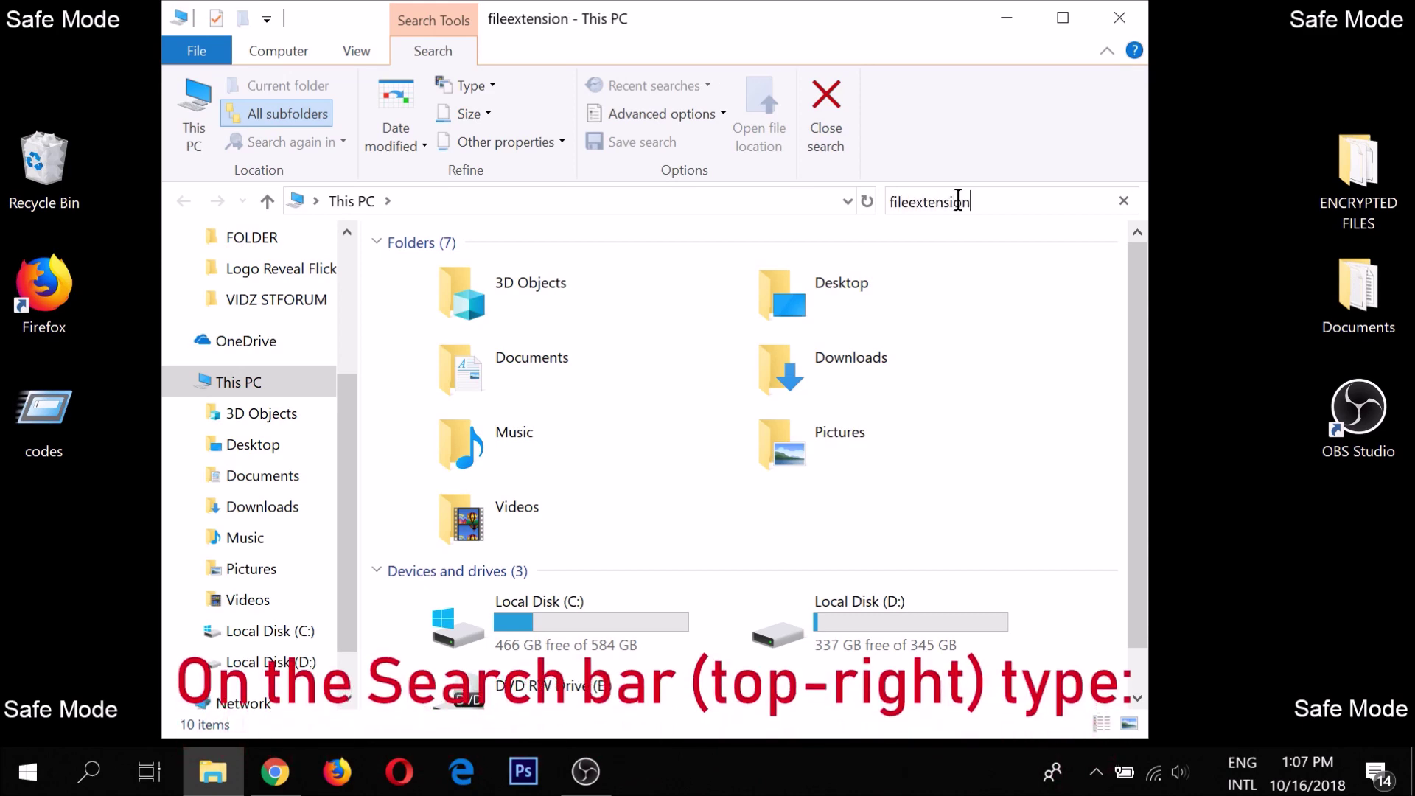
{"action": "type", "text": ":exe THE VIRUS"}
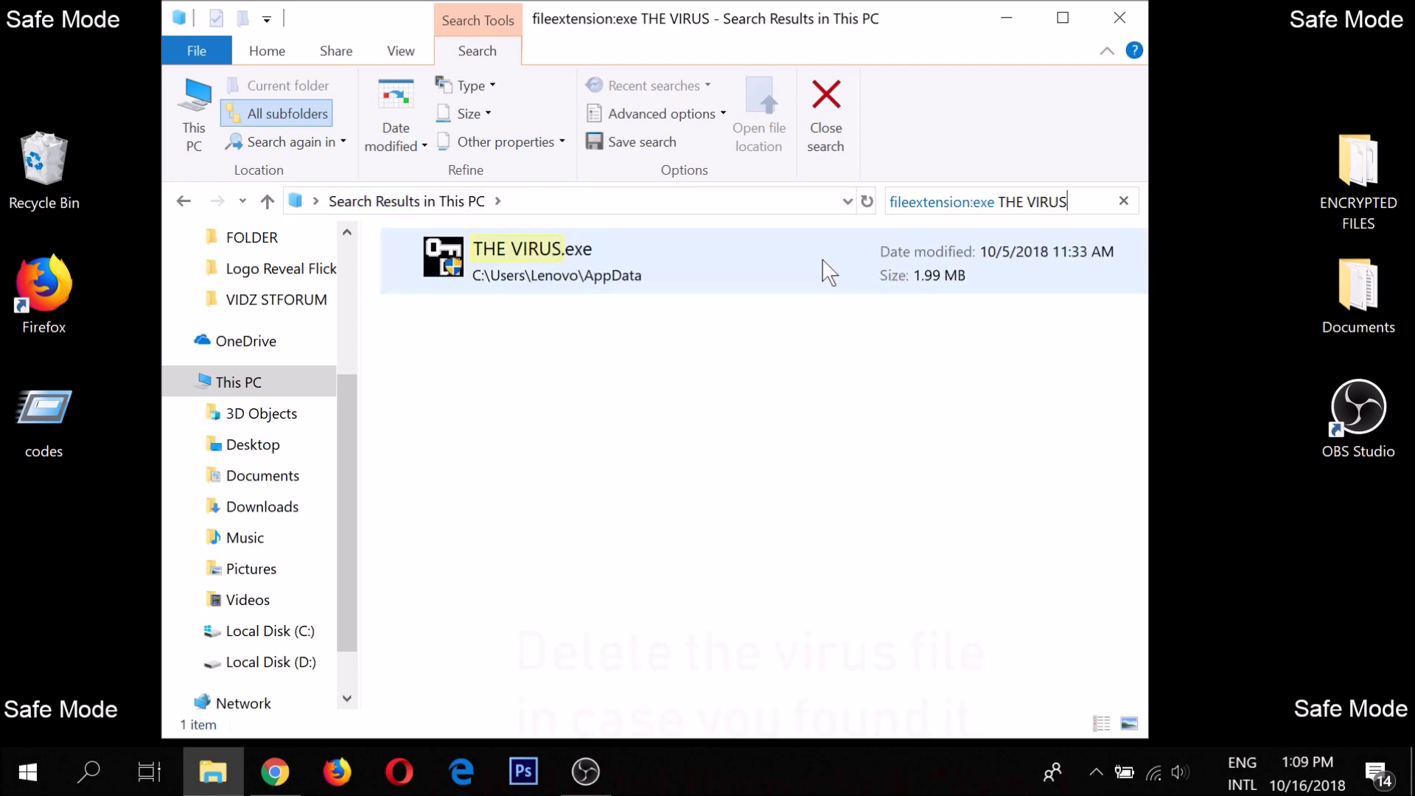
Permanently delete THE VIRUS.exe from the search results and close the window.
{"action": "left_click", "coordinate": [821, 258]}
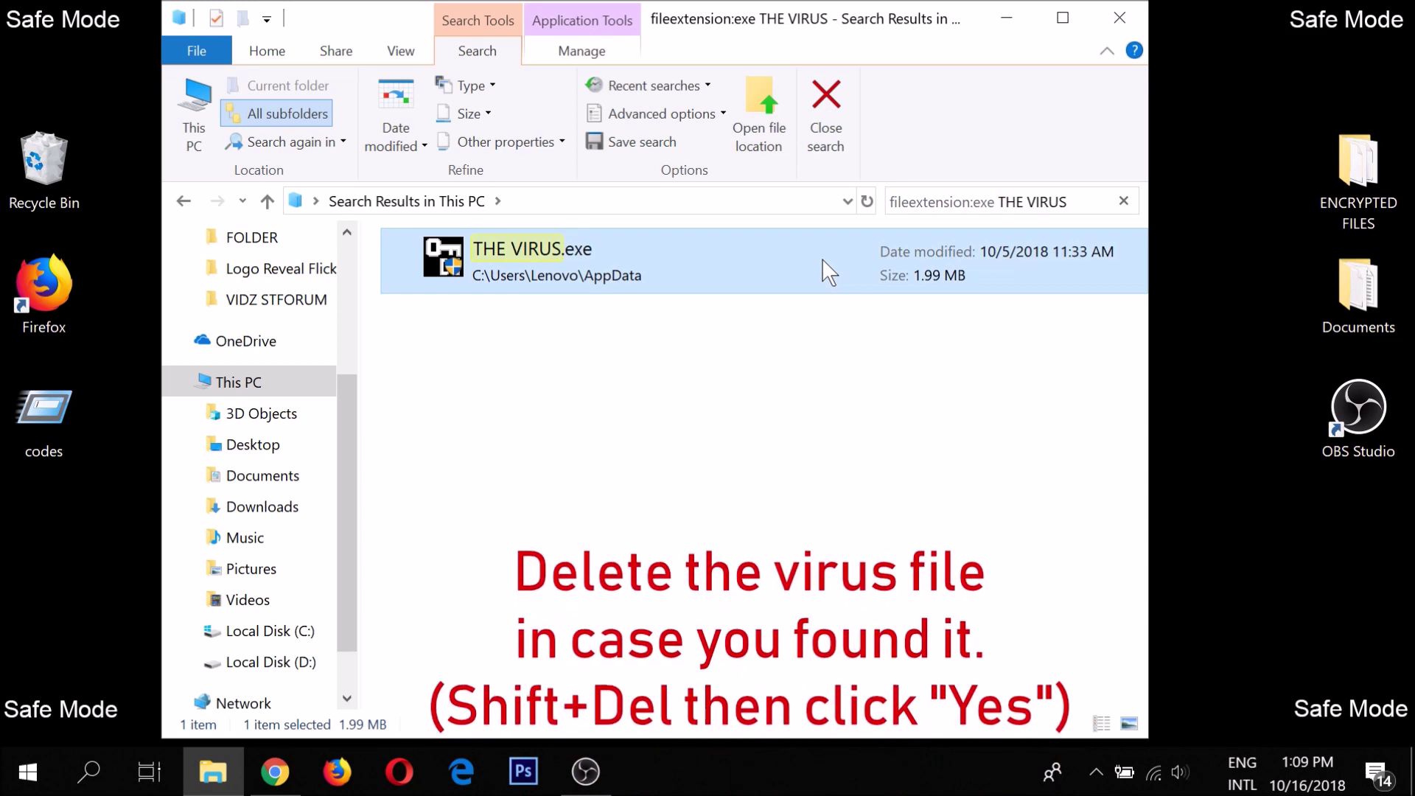
{"action": "key", "text": "shift+Delete"}
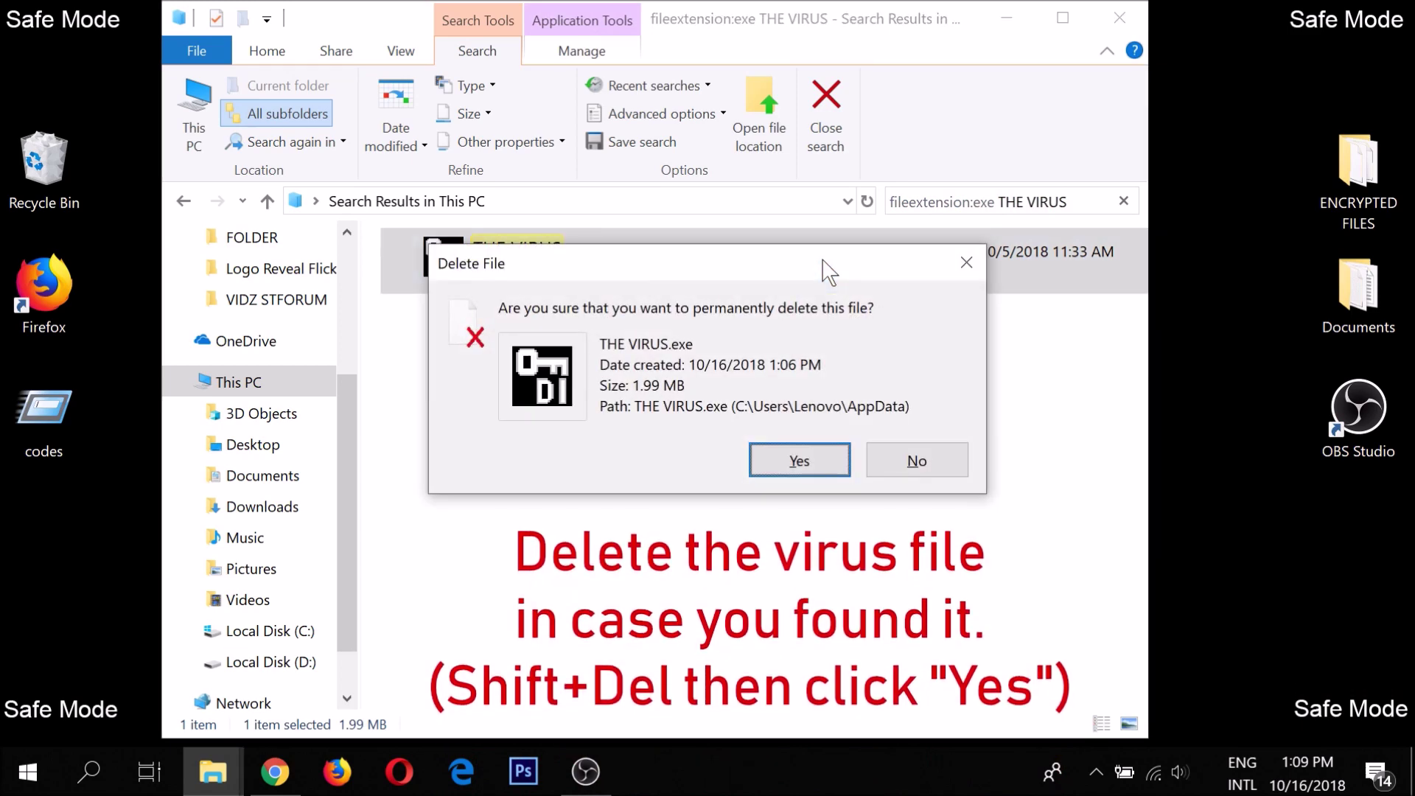
{"action": "left_click", "coordinate": [812, 453]}
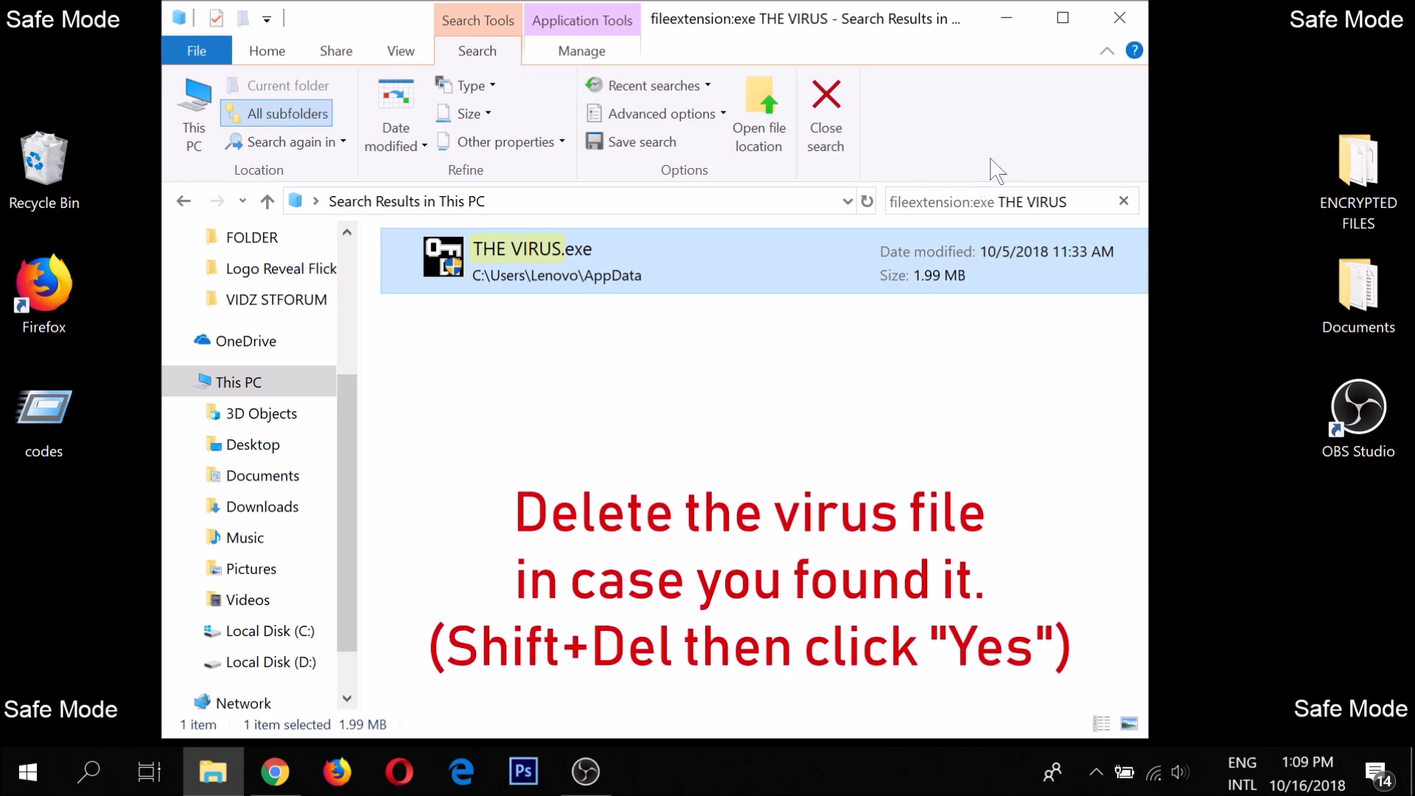
{"action": "left_click", "coordinate": [1117, 21]}
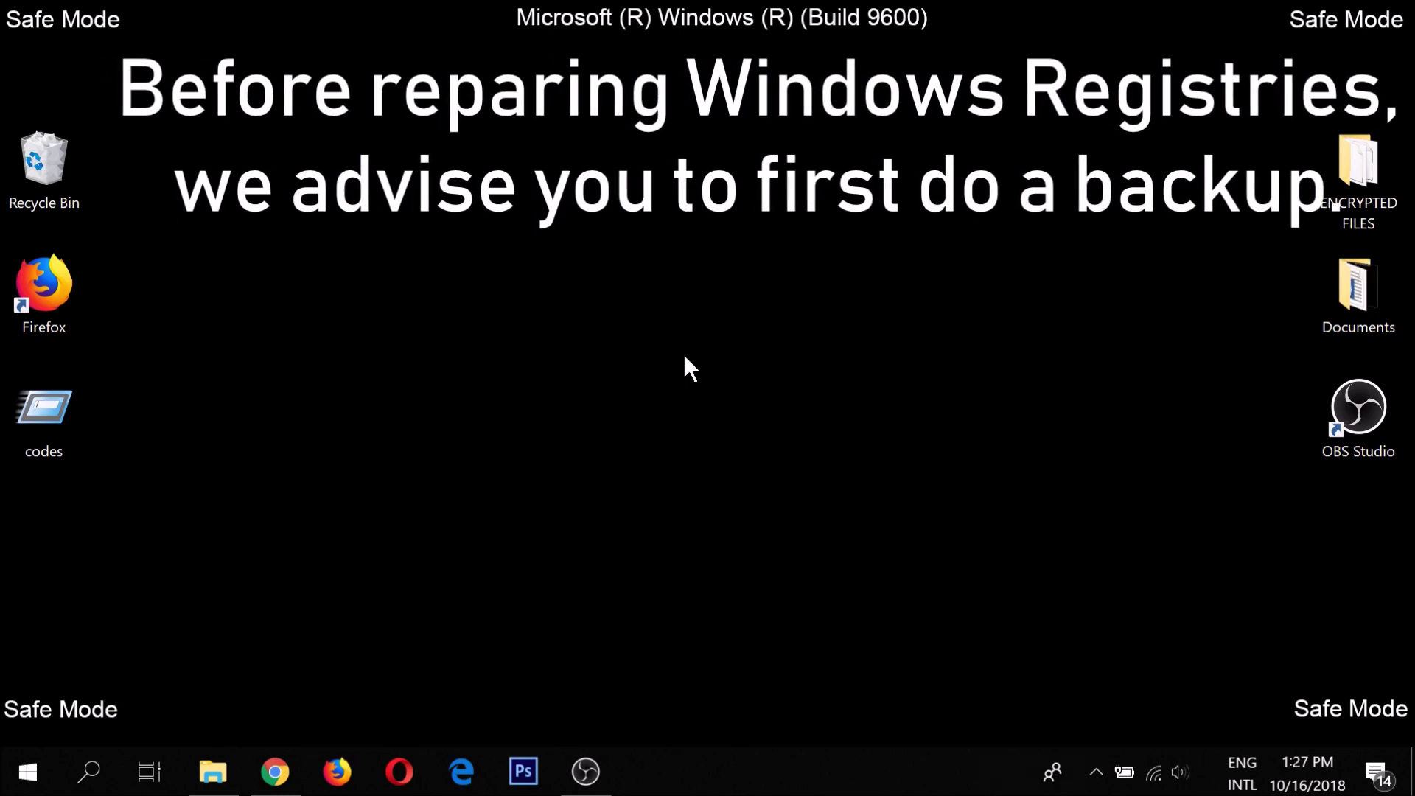
Open the Registry Editor by running the REGEDIT command.
{"action": "key", "text": "super+r"}
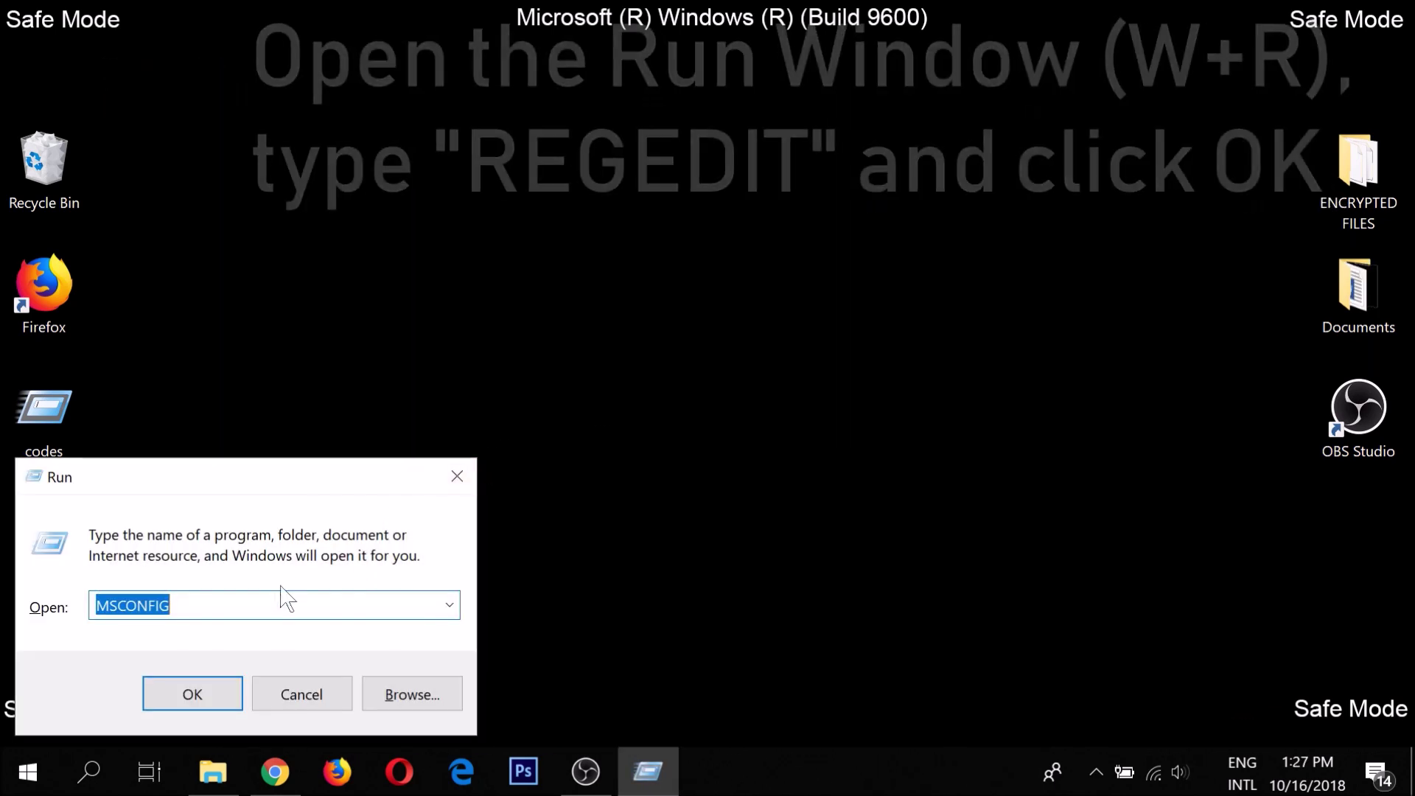
{"action": "type", "text": "REGEDIT"}
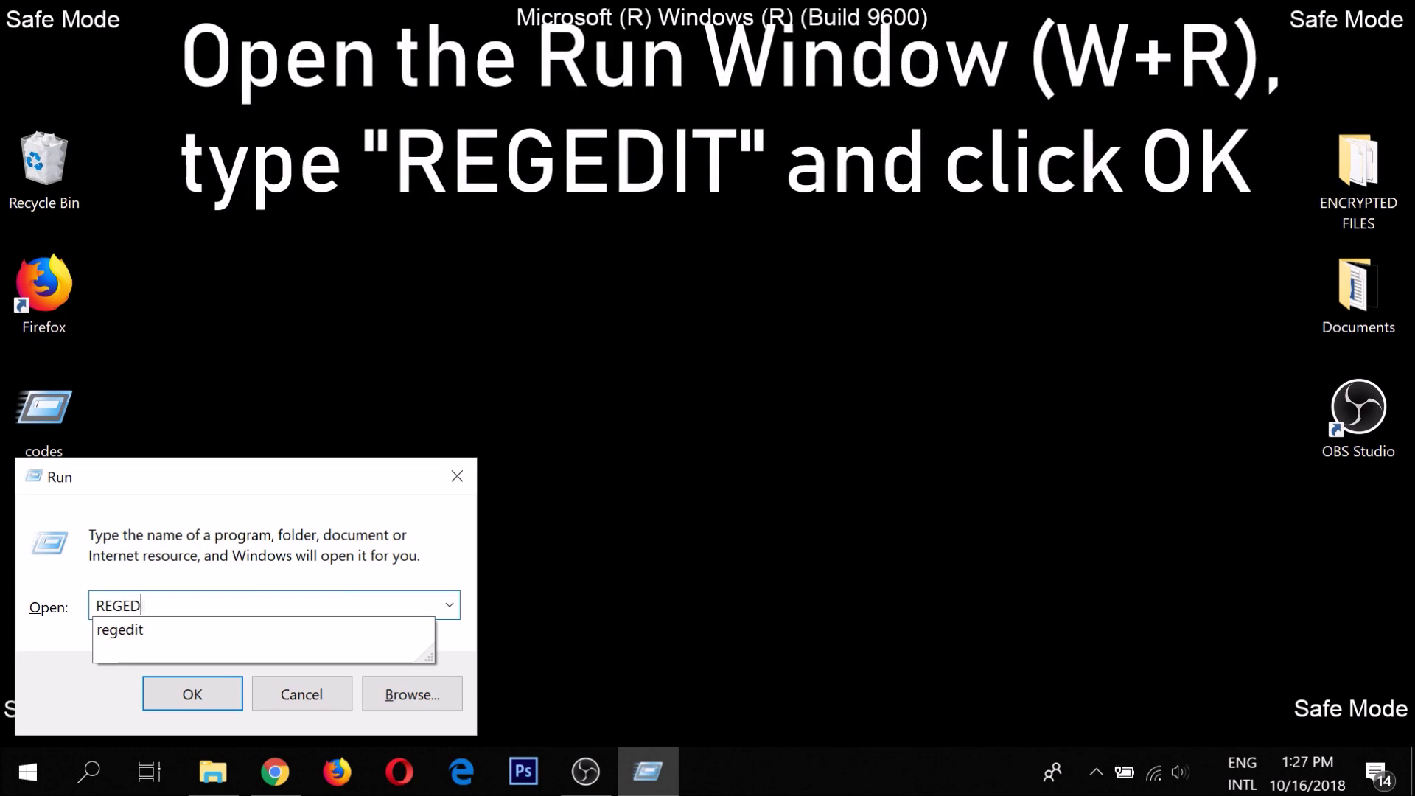
{"action": "left_click", "coordinate": [221, 694]}
Export the entire registry to the Desktop as a registration file named BACKUP, with the export range set to All.
{"action": "left_click", "coordinate": [533, 276]}
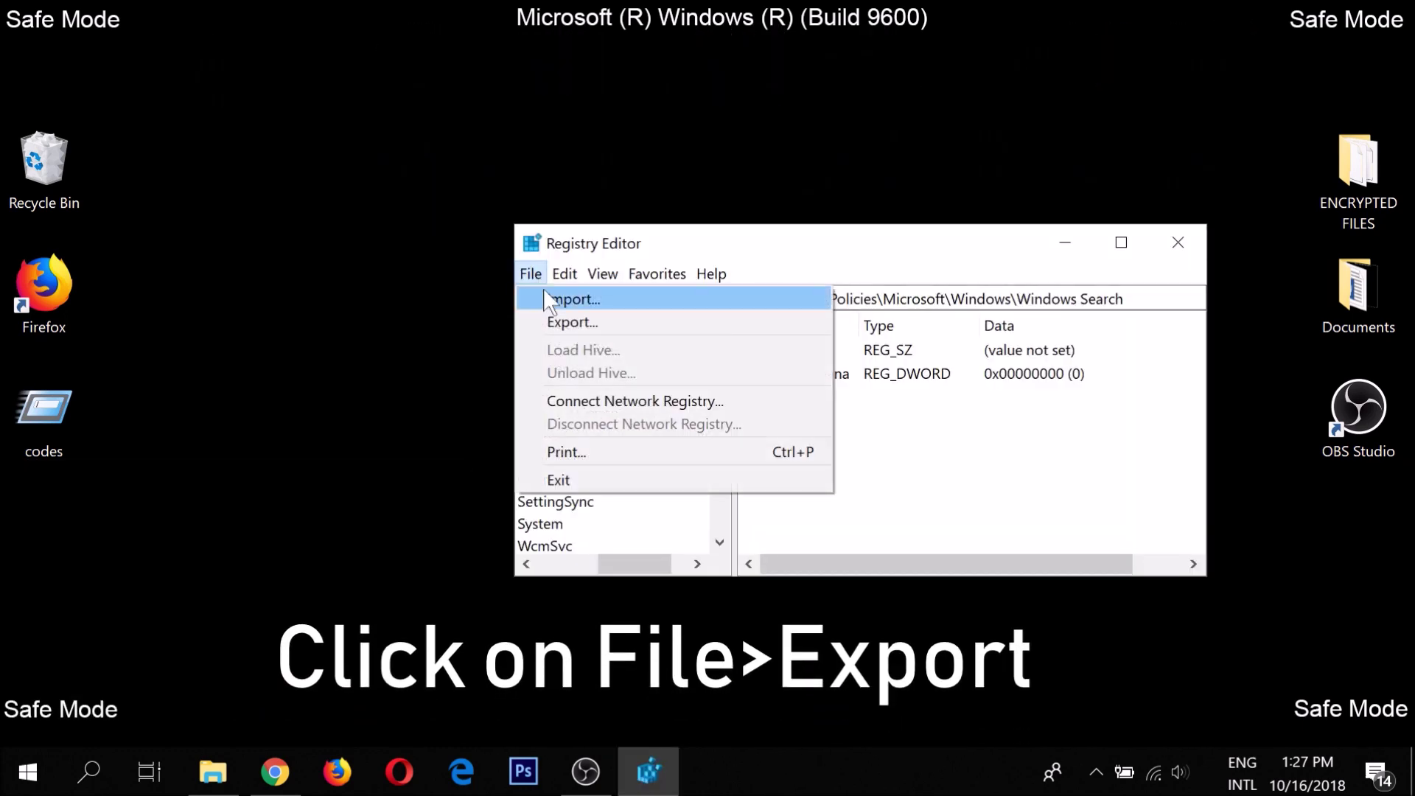
{"action": "left_click", "coordinate": [554, 320]}
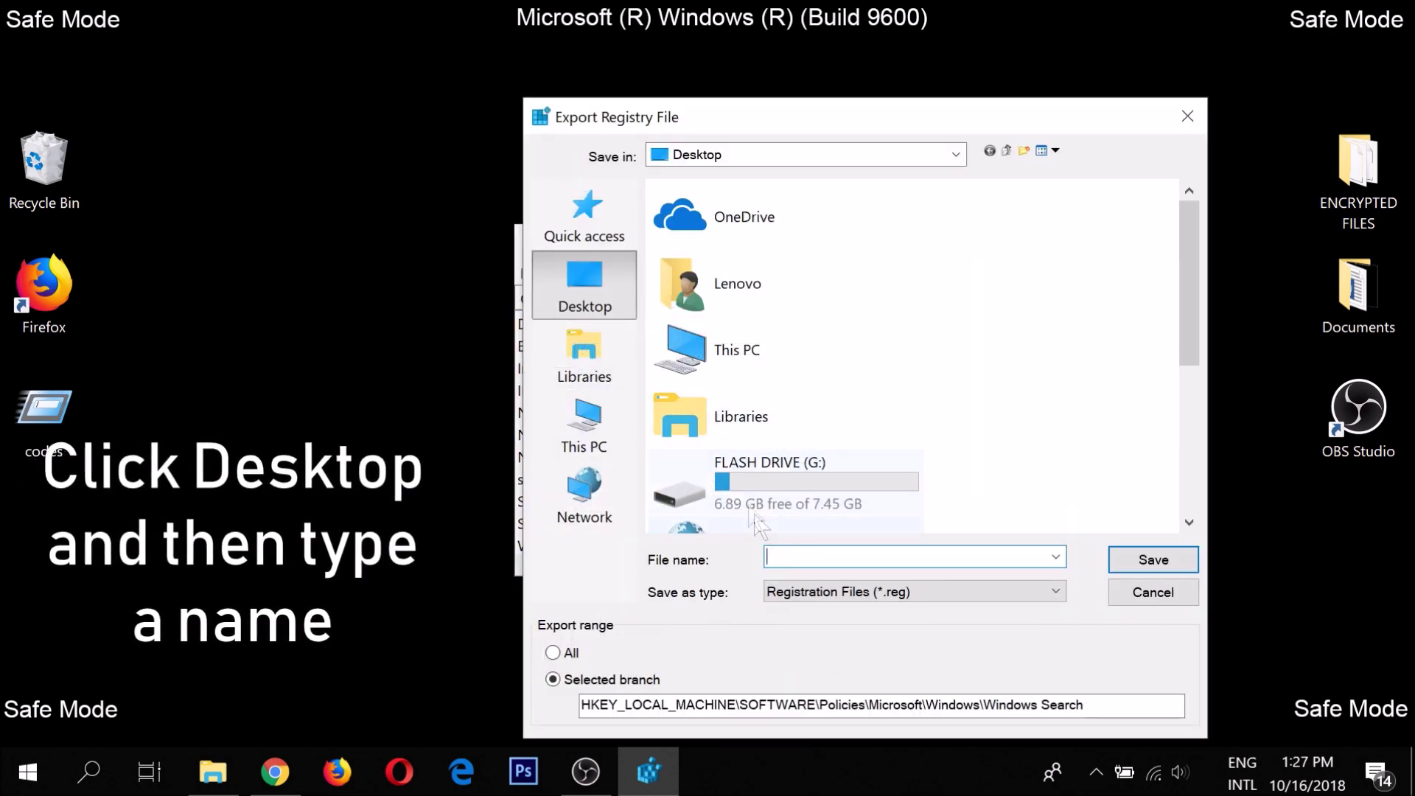
{"action": "left_click", "coordinate": [622, 315]}
{"action": "left_click", "coordinate": [768, 554]}
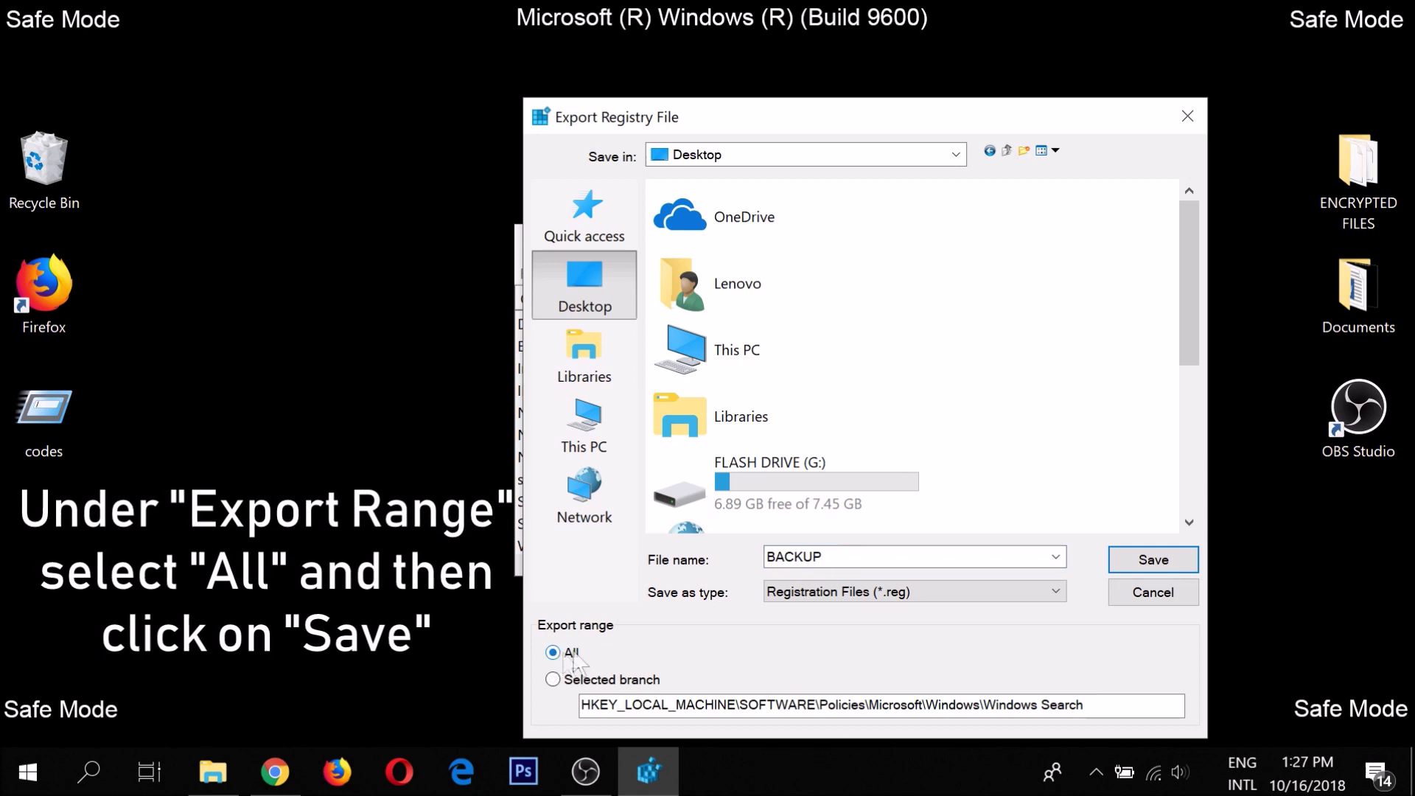
{"action": "left_click", "coordinate": [1120, 556]}
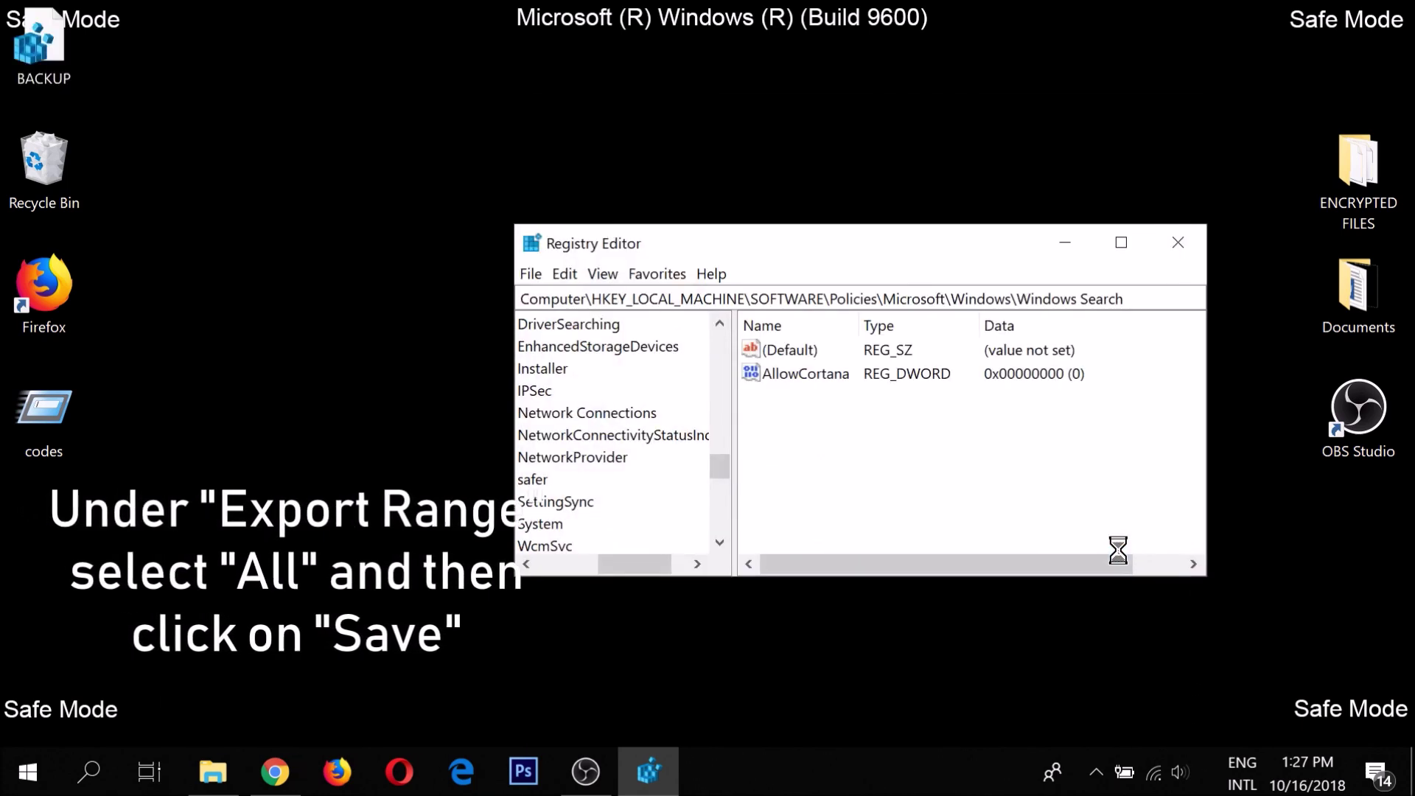
Check the exported BACKUP file on the desktop and the registry import option, and close the Registry Editor.
{"action": "left_click_drag", "start_coordinate": [157, 2], "coordinate": [7, 91]}
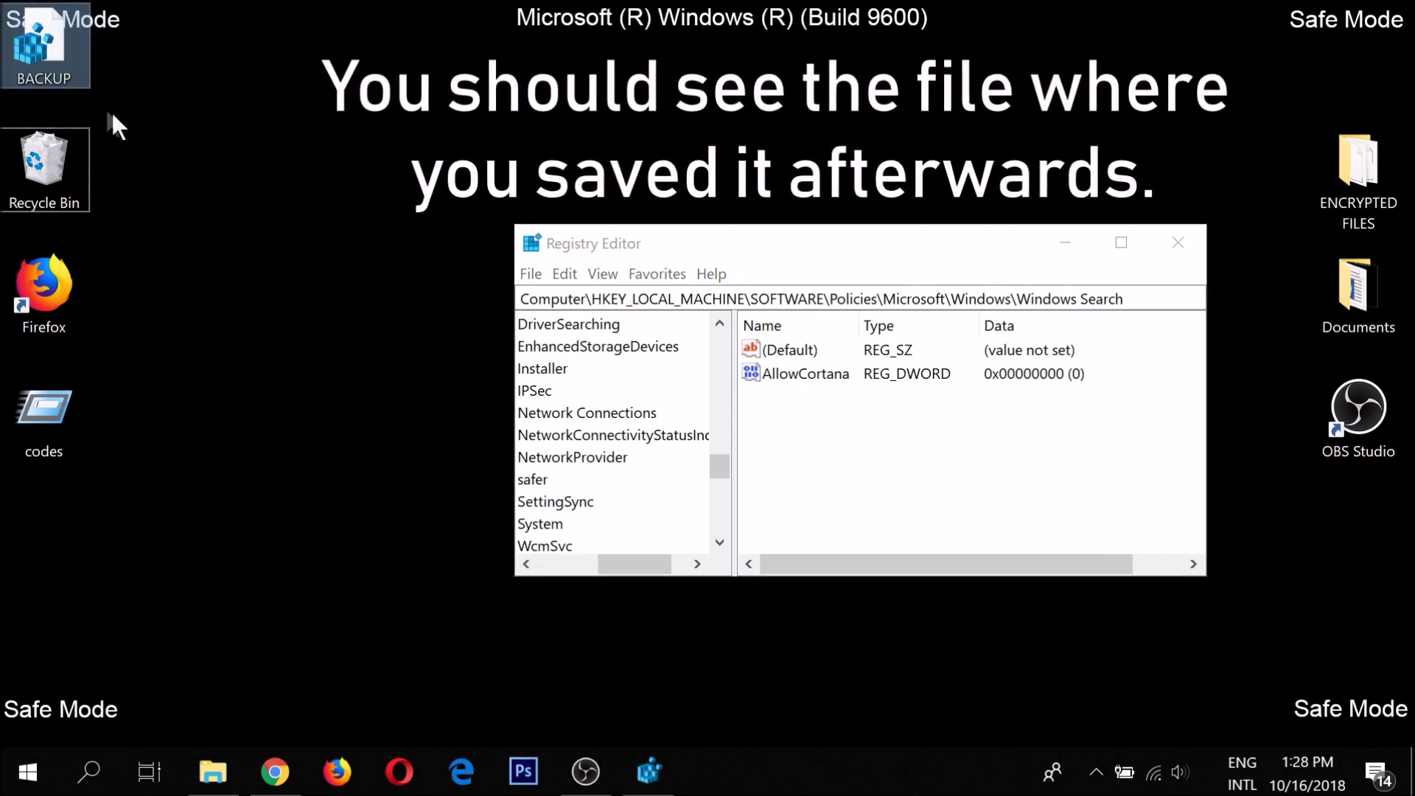
{"action": "left_click", "coordinate": [530, 273]}
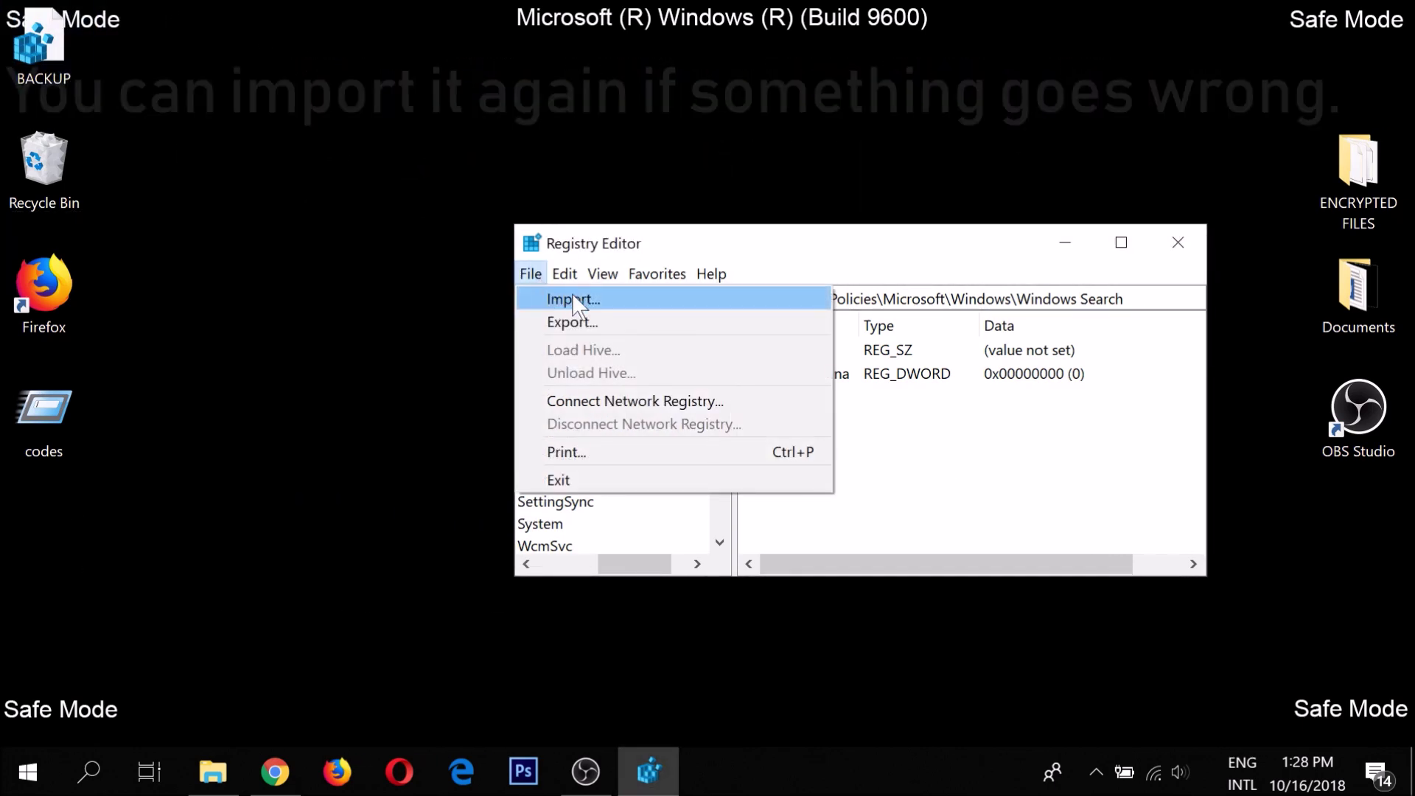
{"action": "left_click", "coordinate": [1191, 244]}
{"action": "left_click", "coordinate": [1188, 237]}
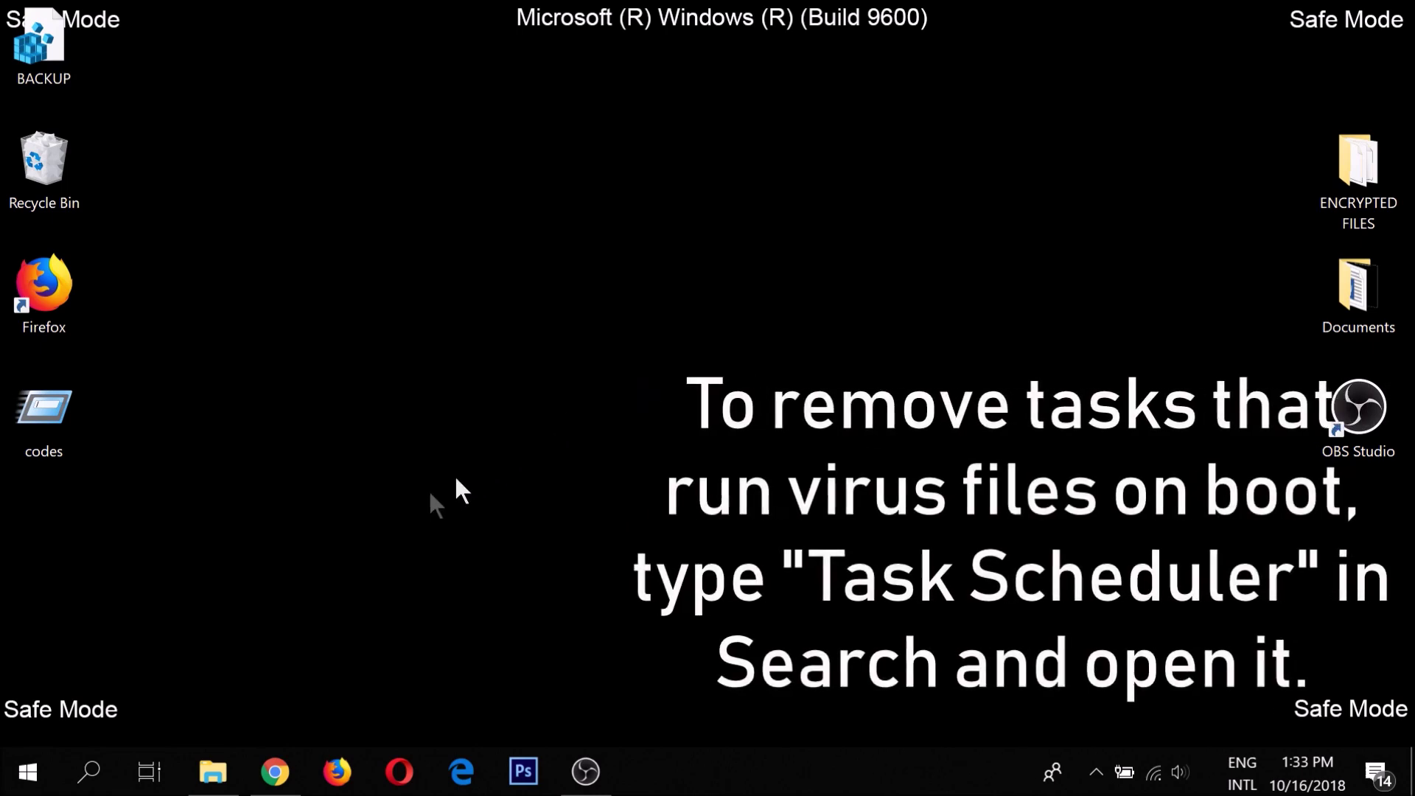
Search Windows for Task Scheduler and open the desktop app.
{"action": "left_click", "coordinate": [100, 763]}
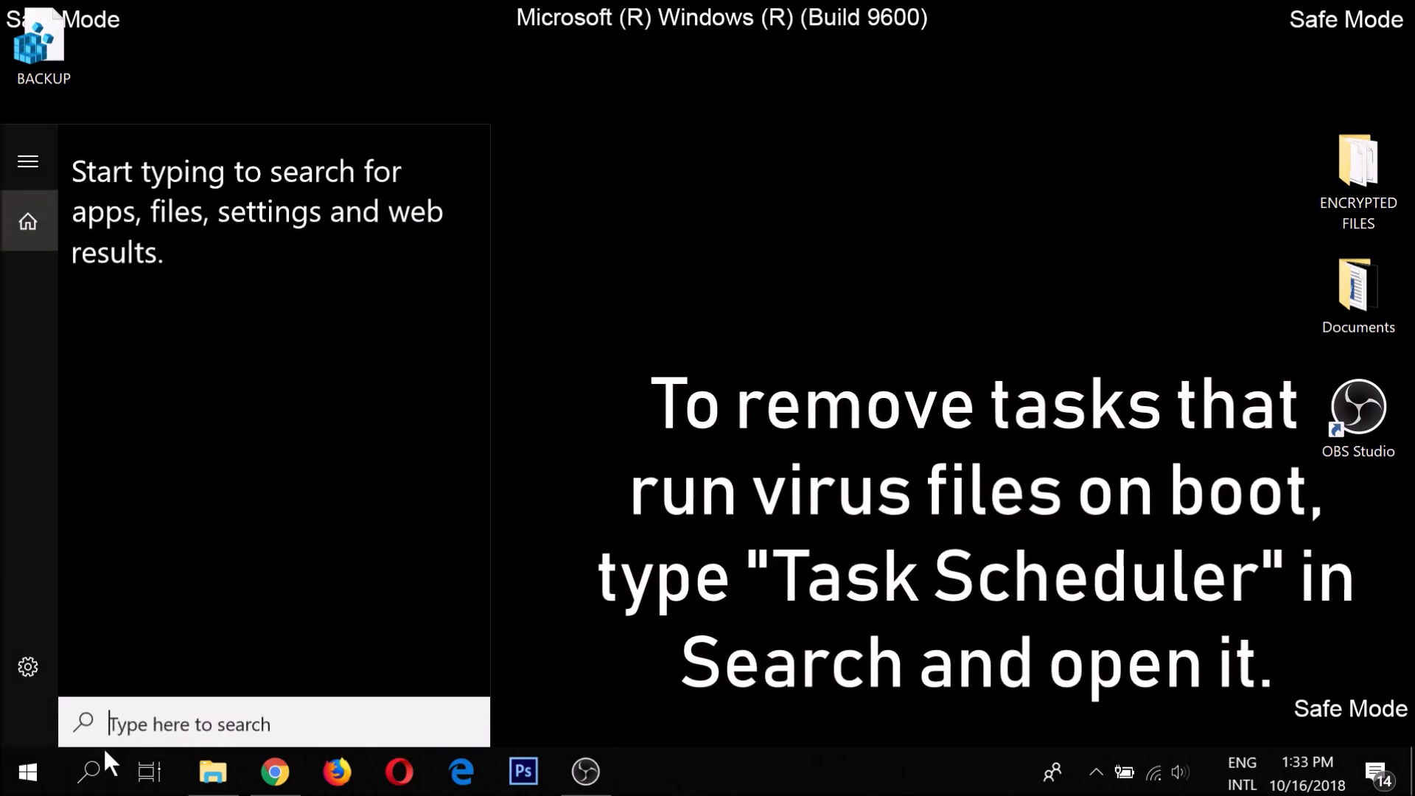
{"action": "type", "text": "Task Sch"}
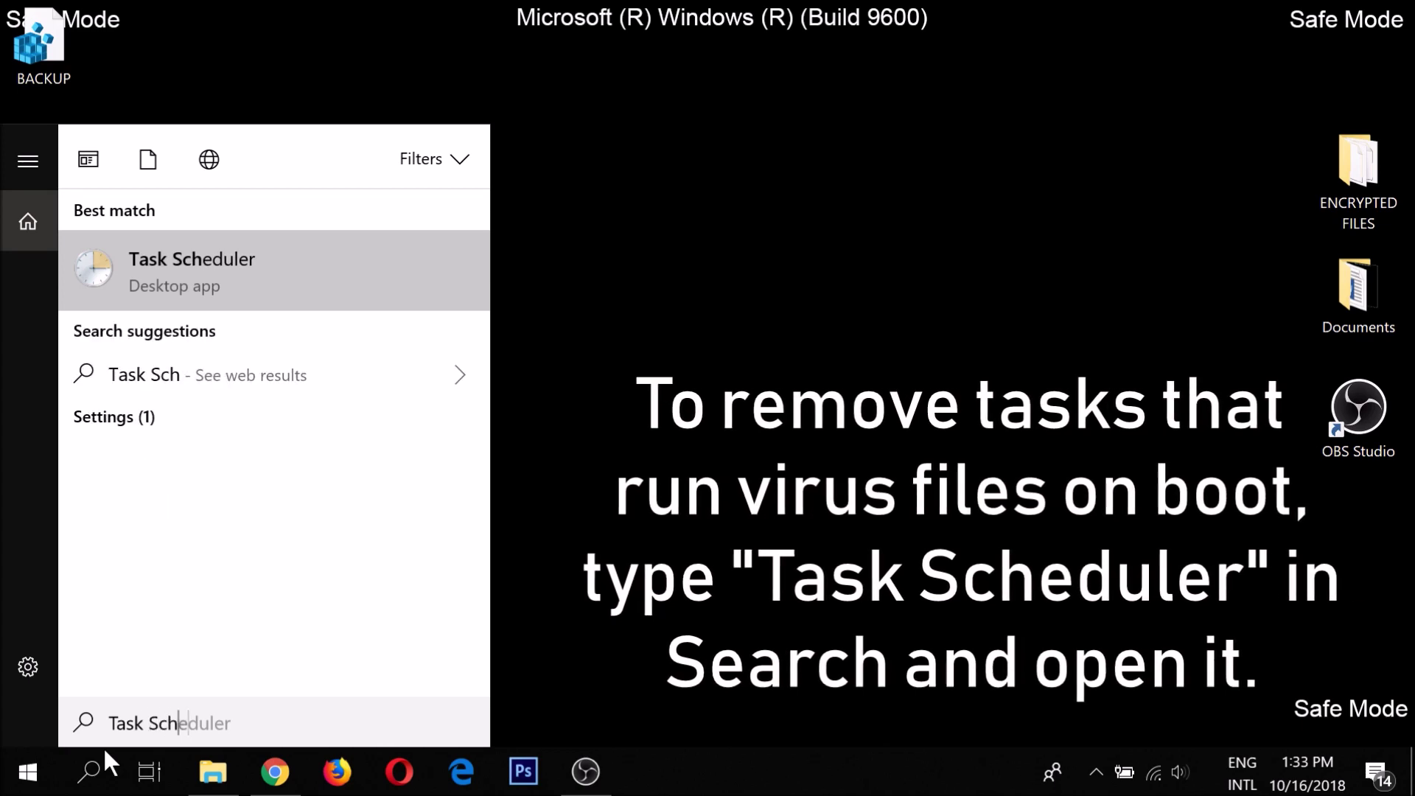
{"action": "type", "text": "eduler"}
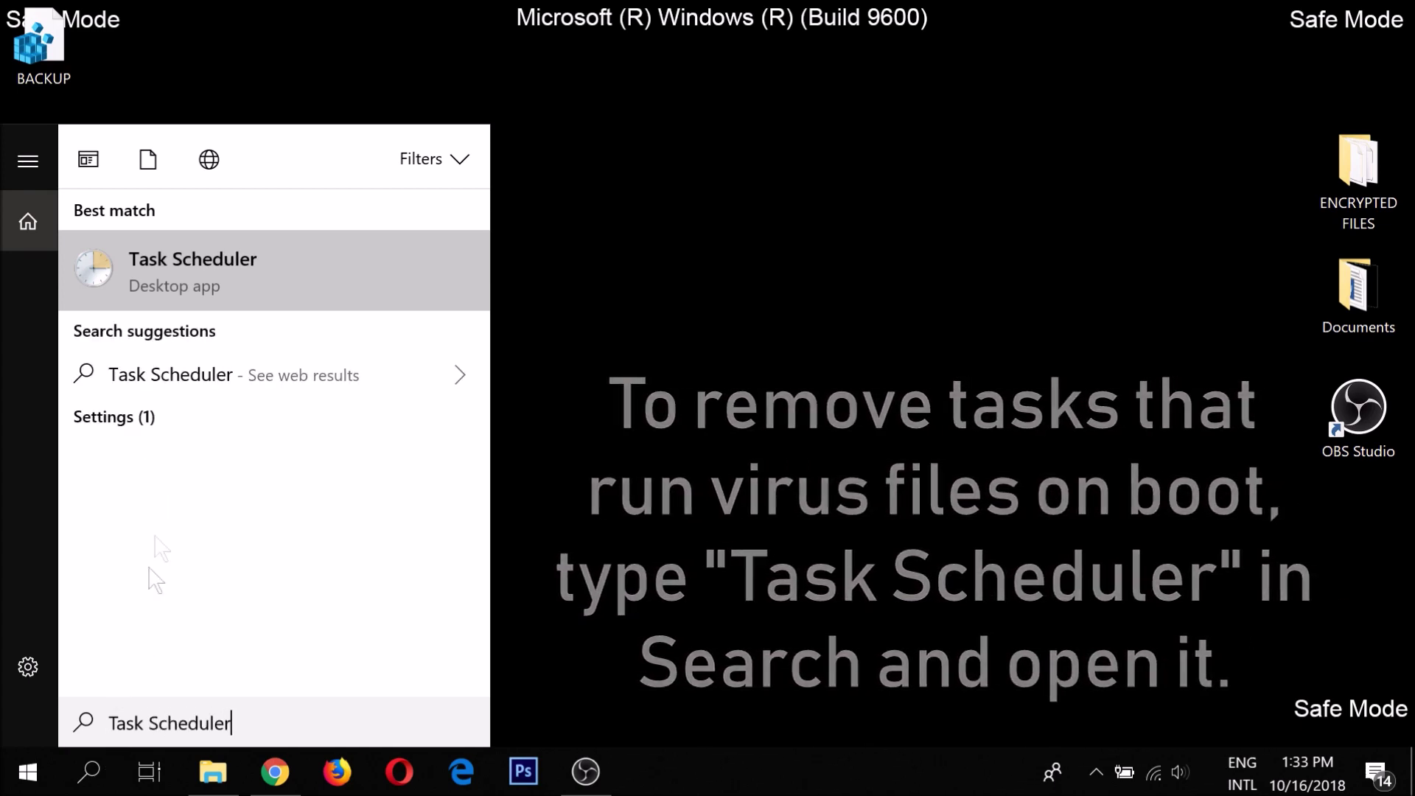
{"action": "left_click", "coordinate": [221, 283]}
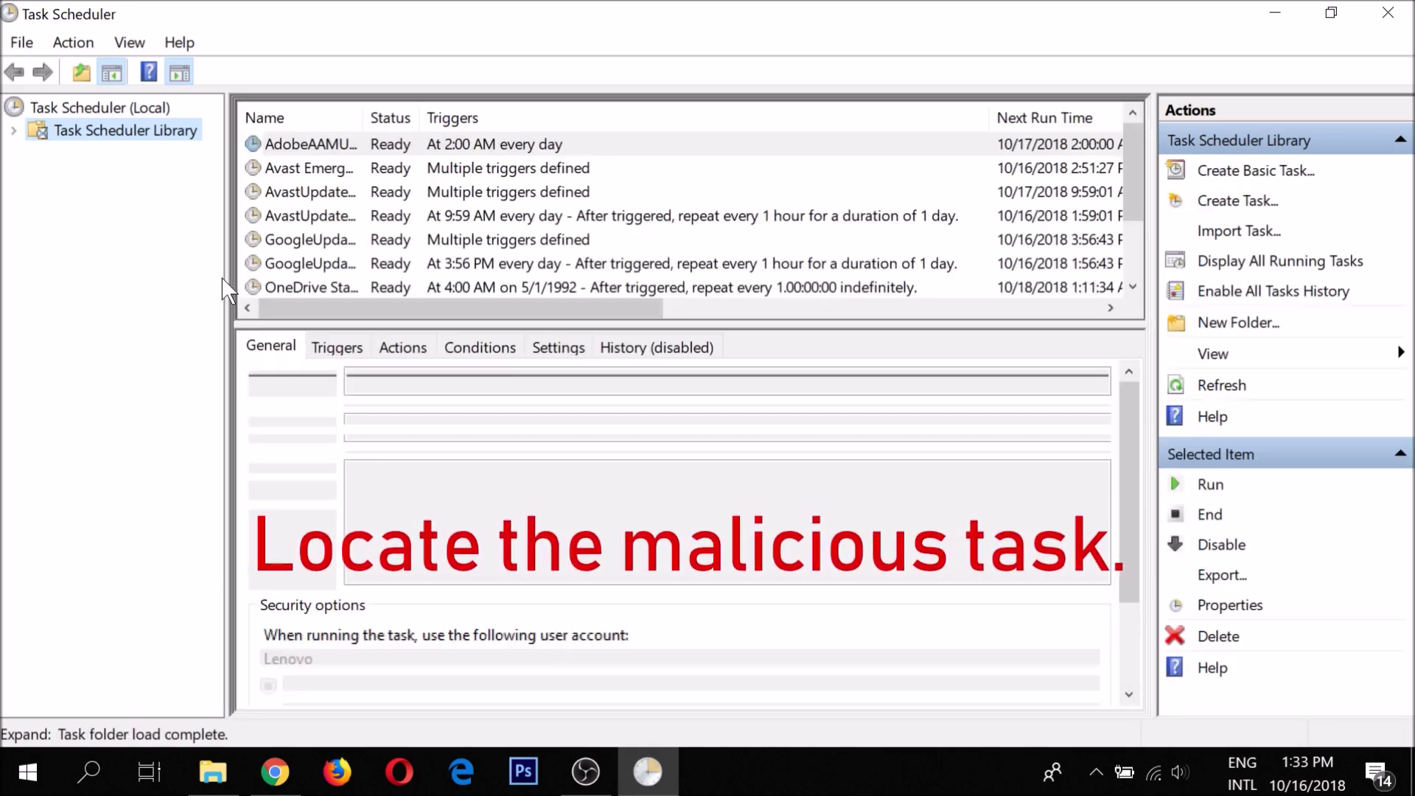
Find the RUN THE VIRUS.exe task in the Task Scheduler Library and delete it, confirming the deletion.
{"action": "left_click", "coordinate": [307, 248]}
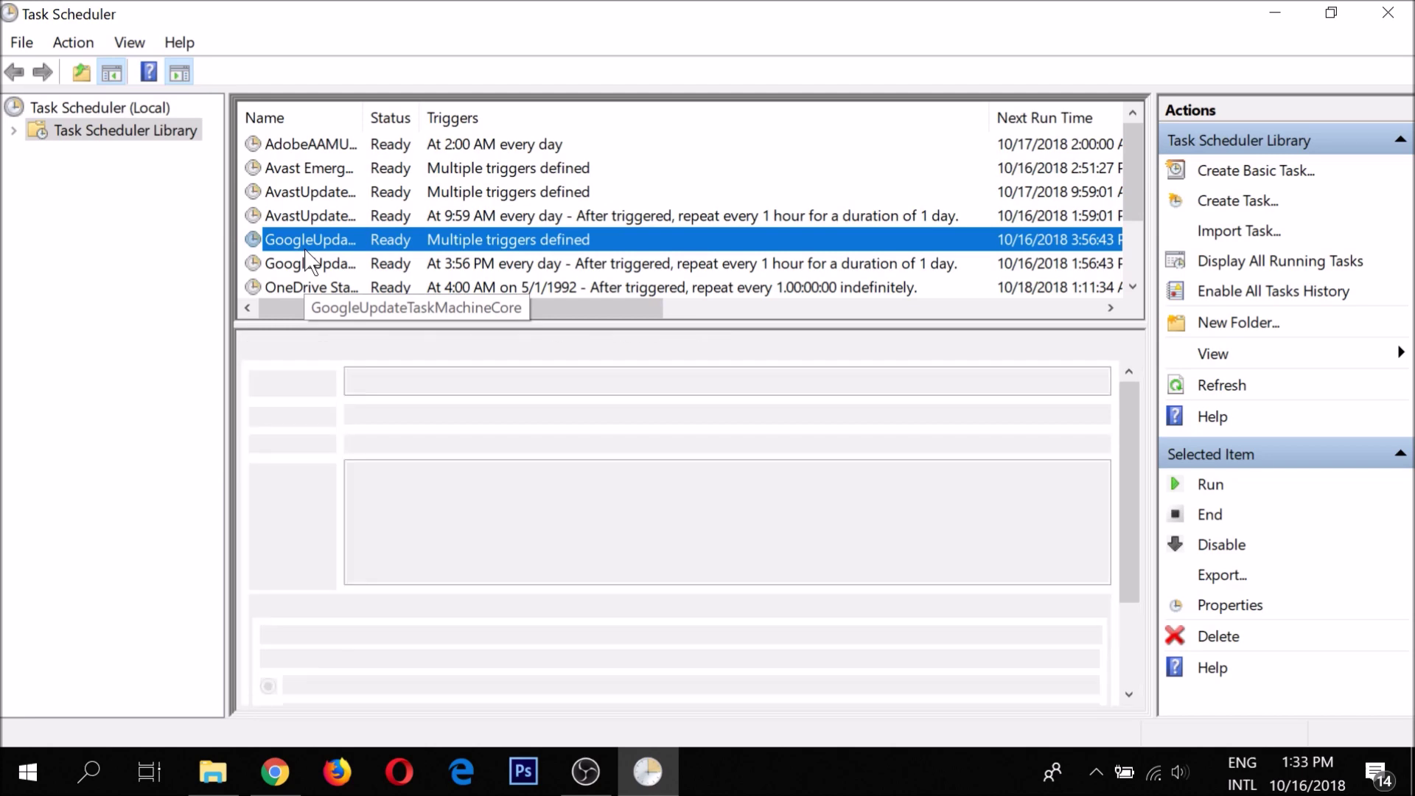
{"action": "scroll", "coordinate": [306, 251], "scroll_direction": "down", "scroll_amount": 2}
{"action": "left_click", "coordinate": [308, 249]}
{"action": "left_click_drag", "start_coordinate": [364, 120], "coordinate": [461, 125]}
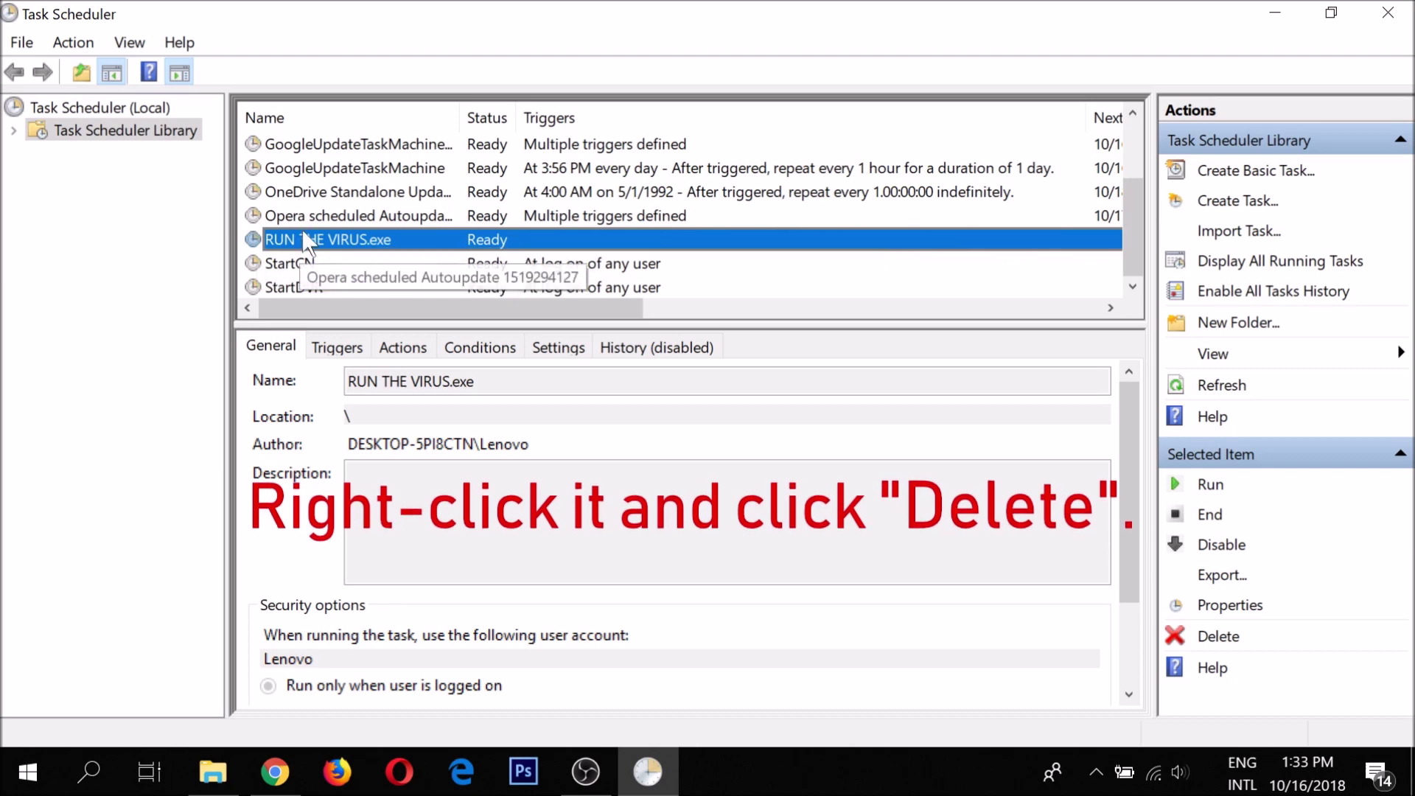
{"action": "right_click", "coordinate": [309, 247]}
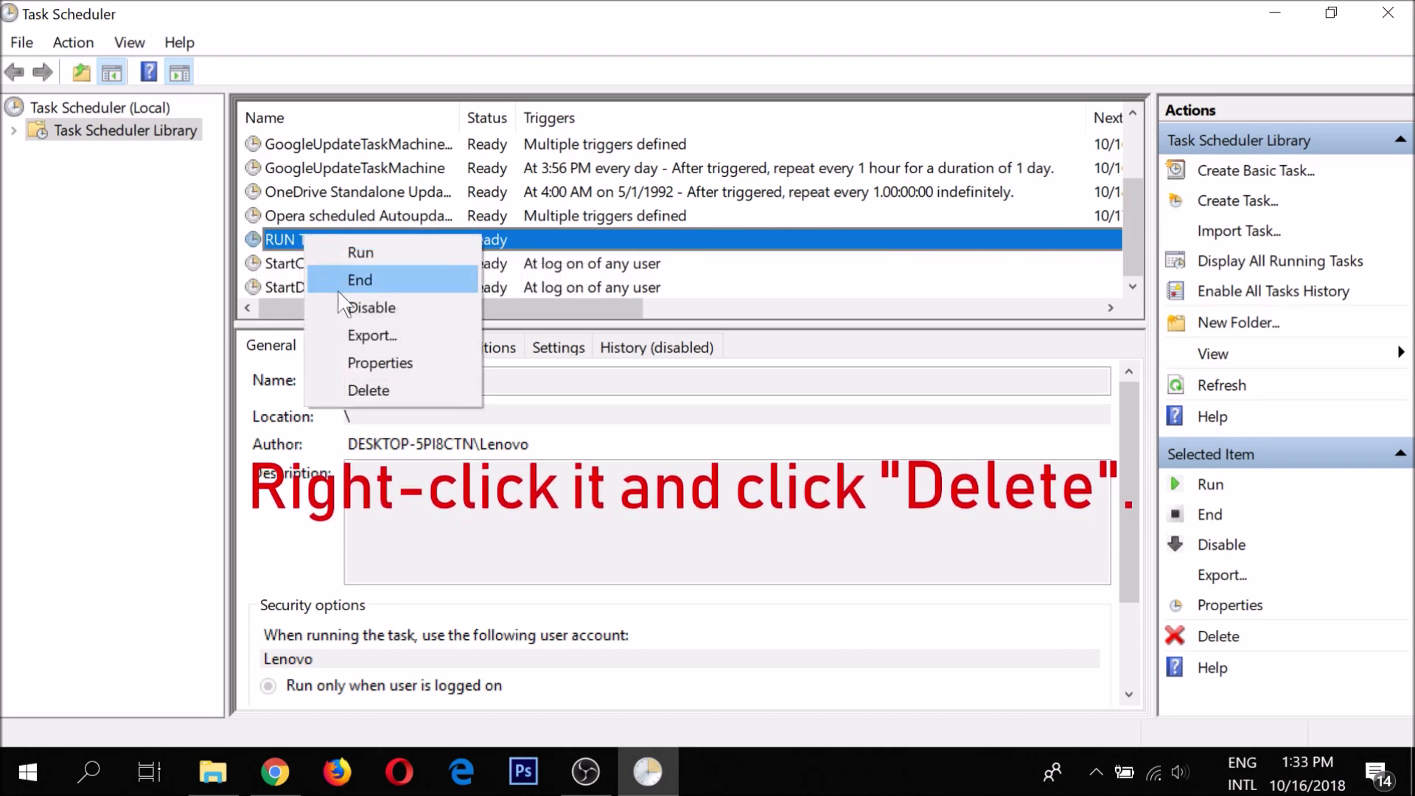
{"action": "left_click", "coordinate": [370, 391]}
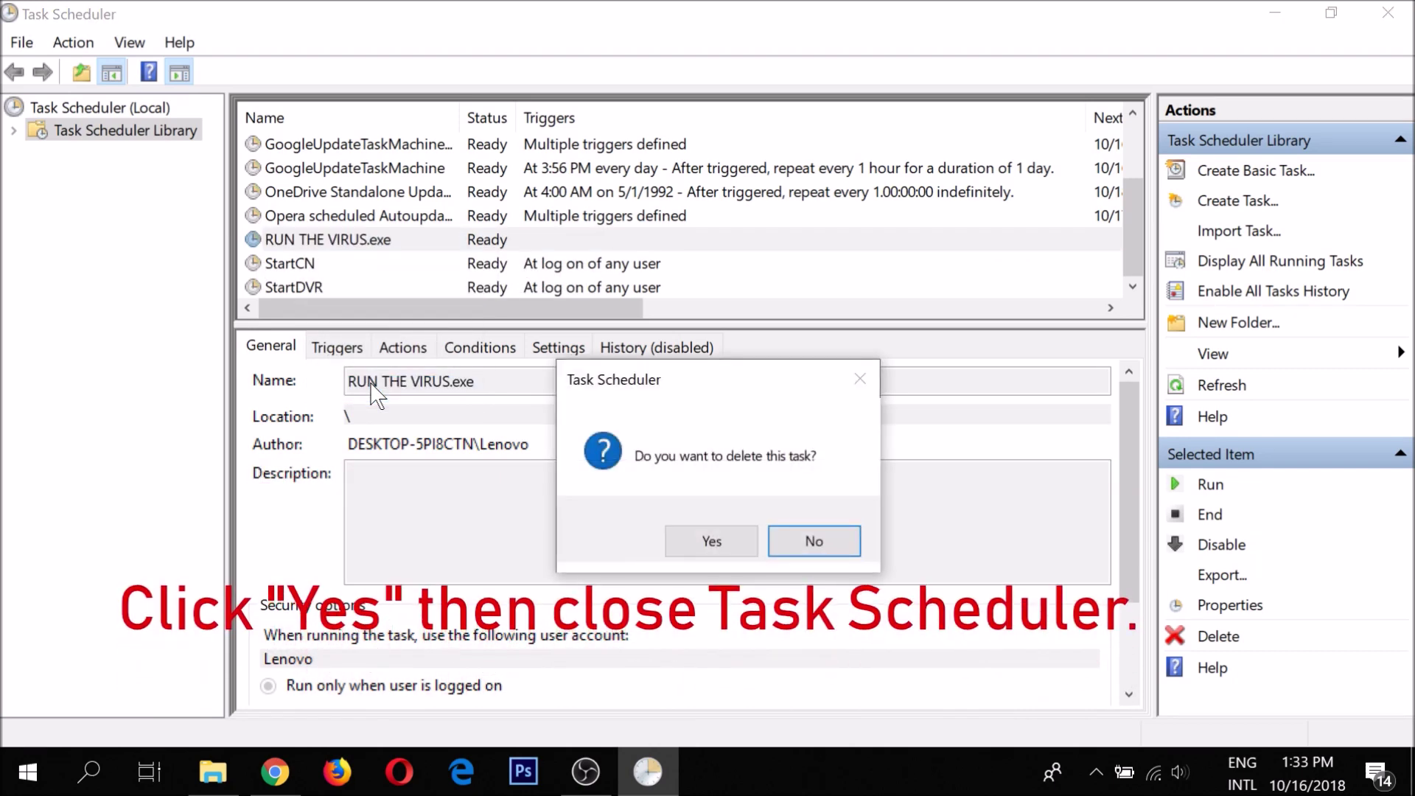
{"action": "left_click", "coordinate": [708, 541]}
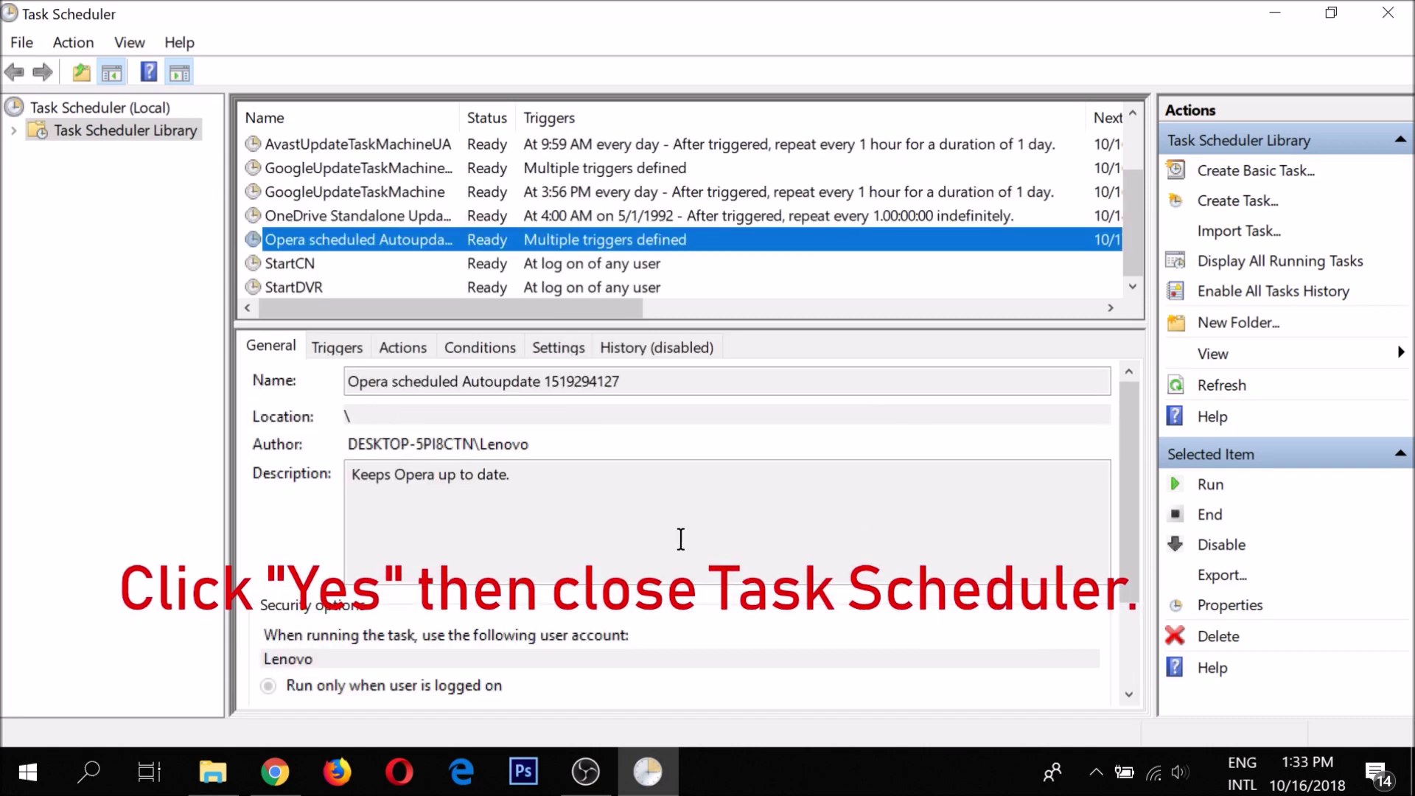
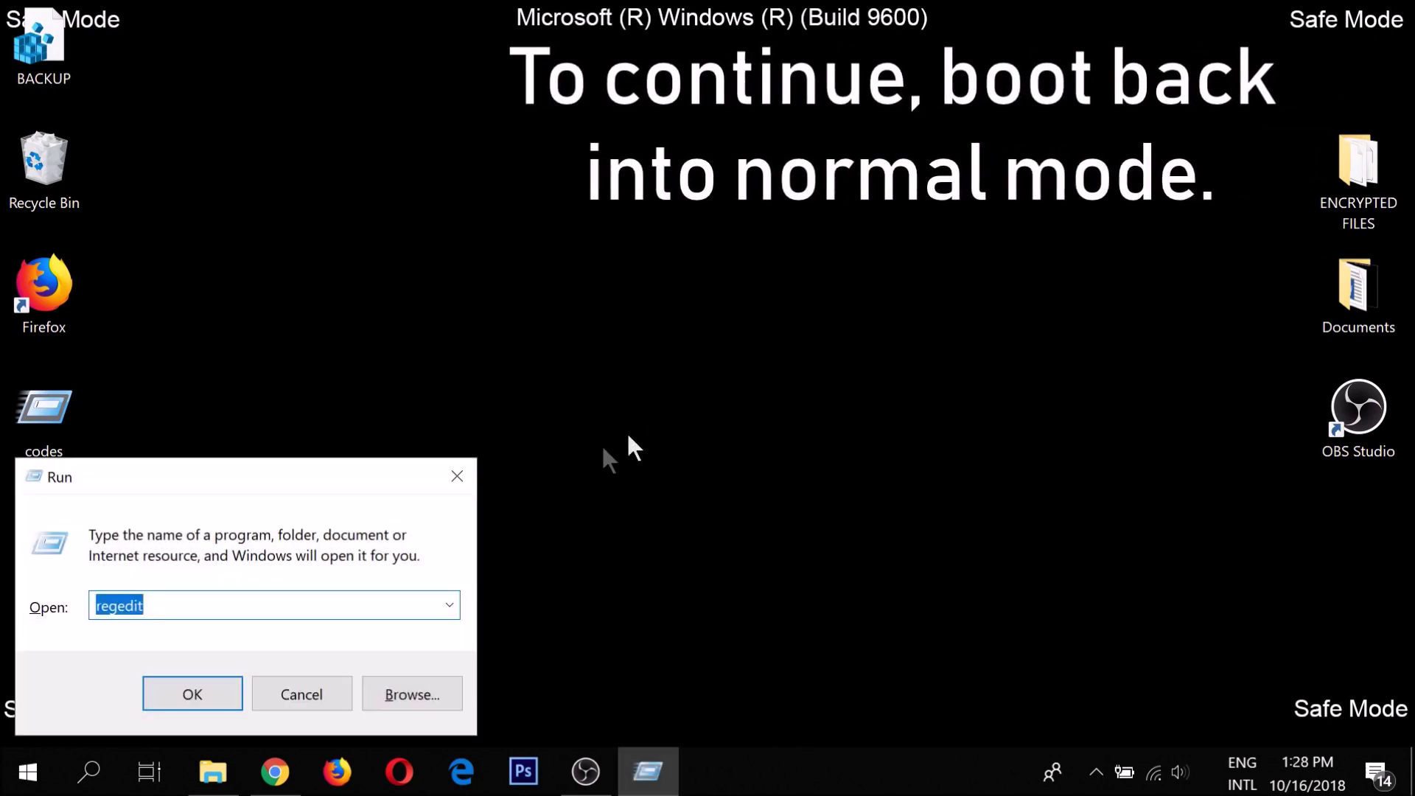
Run MSCONFIG to turn off Safe boot in System Configuration, apply the change and restart the PC.
{"action": "type", "text": "MSCONFIG"}
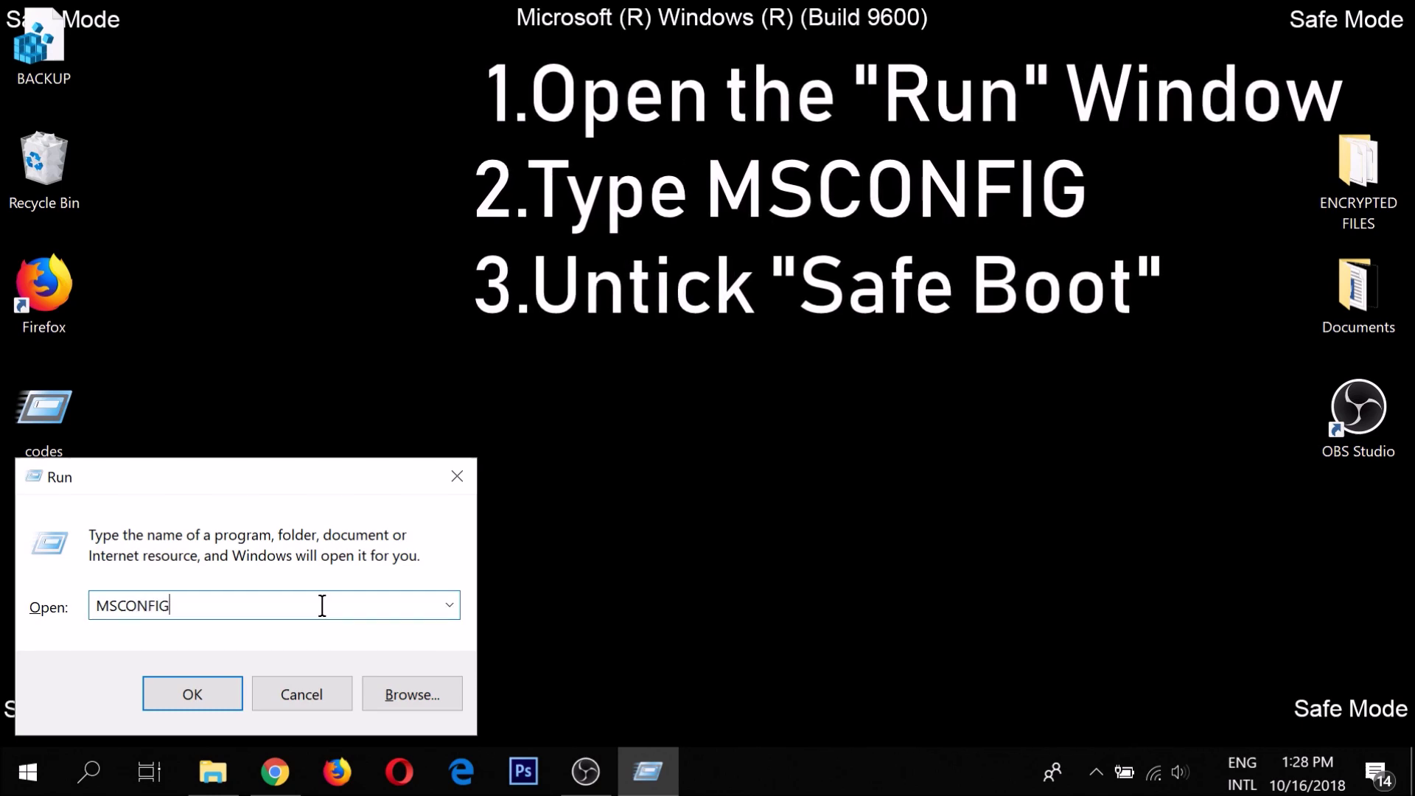
{"action": "left_click", "coordinate": [224, 689]}
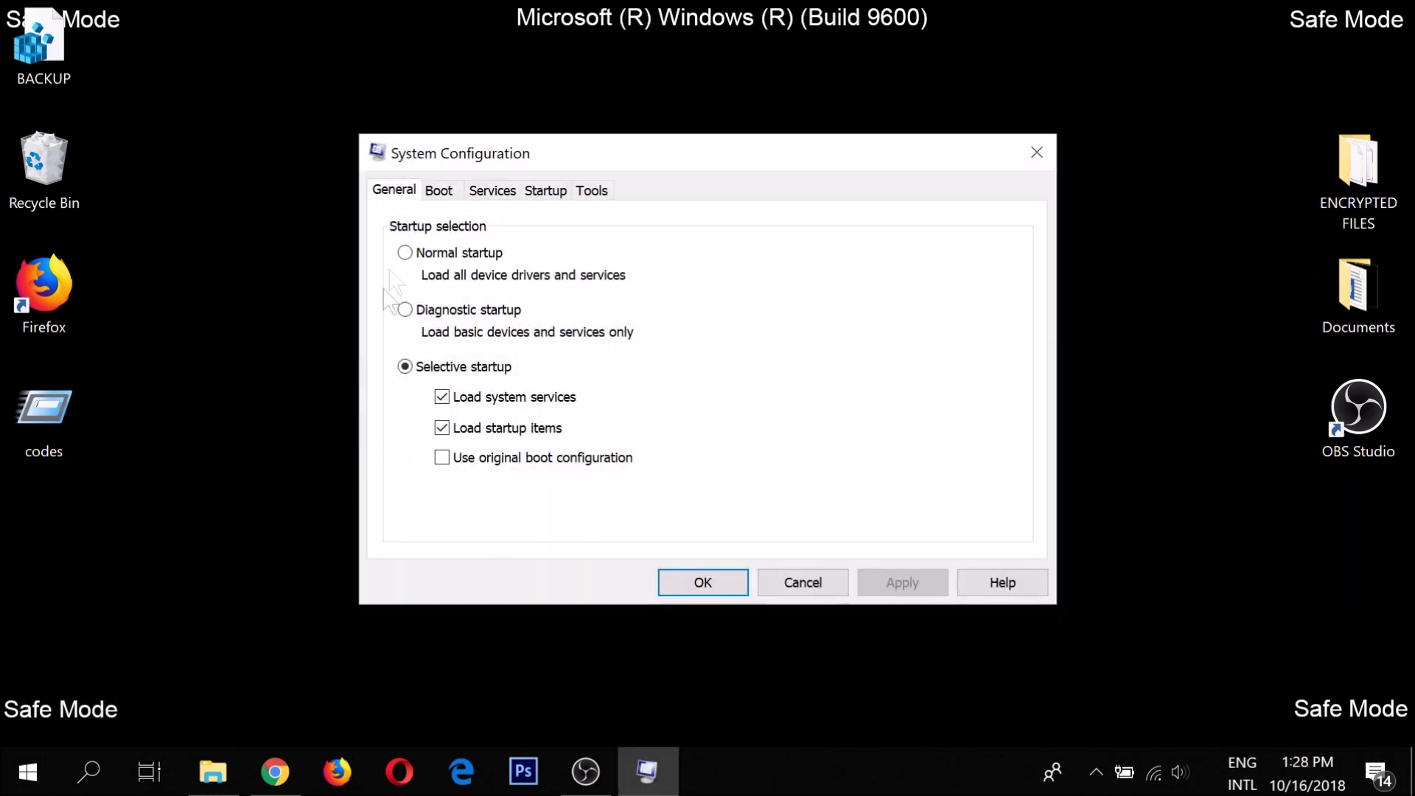
{"action": "left_click", "coordinate": [438, 193]}
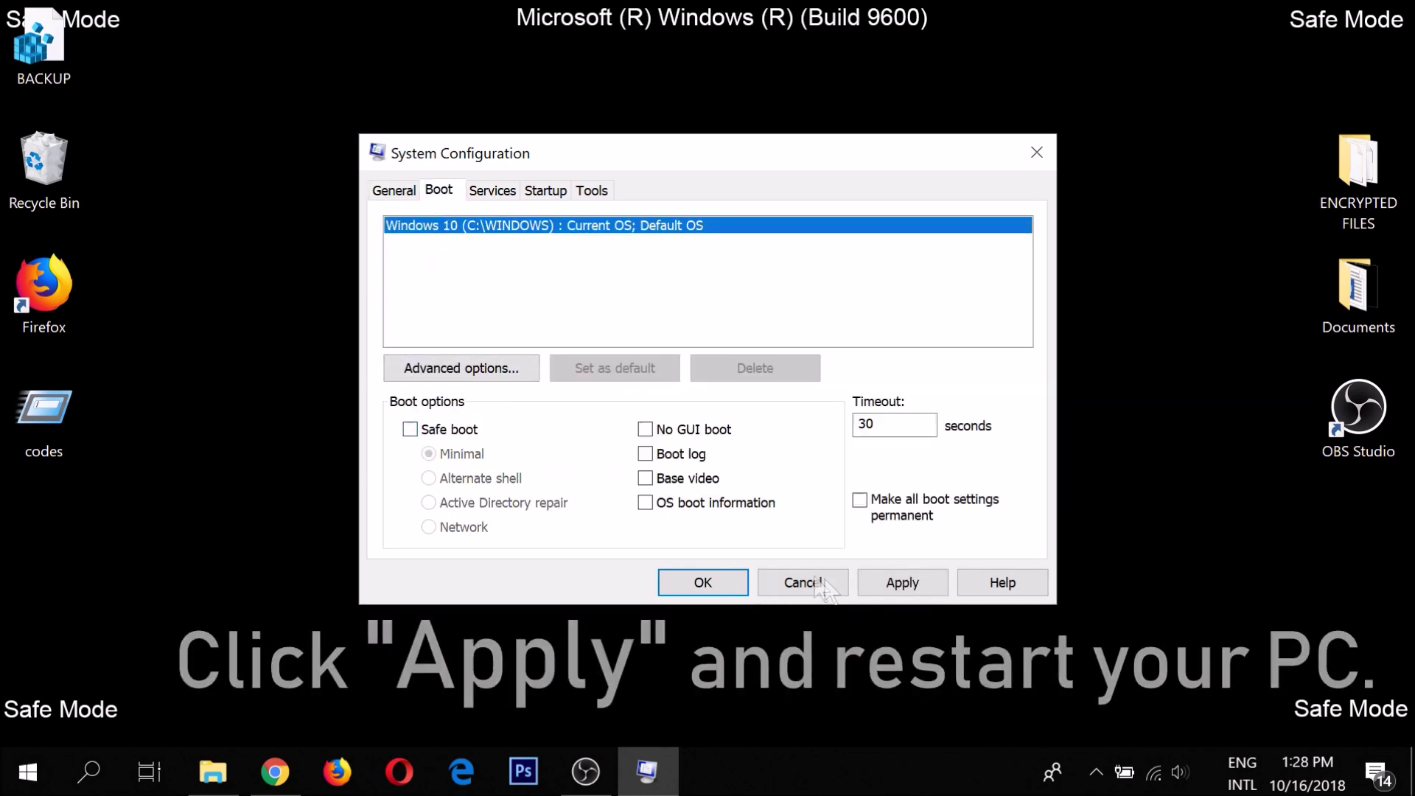
{"action": "left_click", "coordinate": [903, 584]}
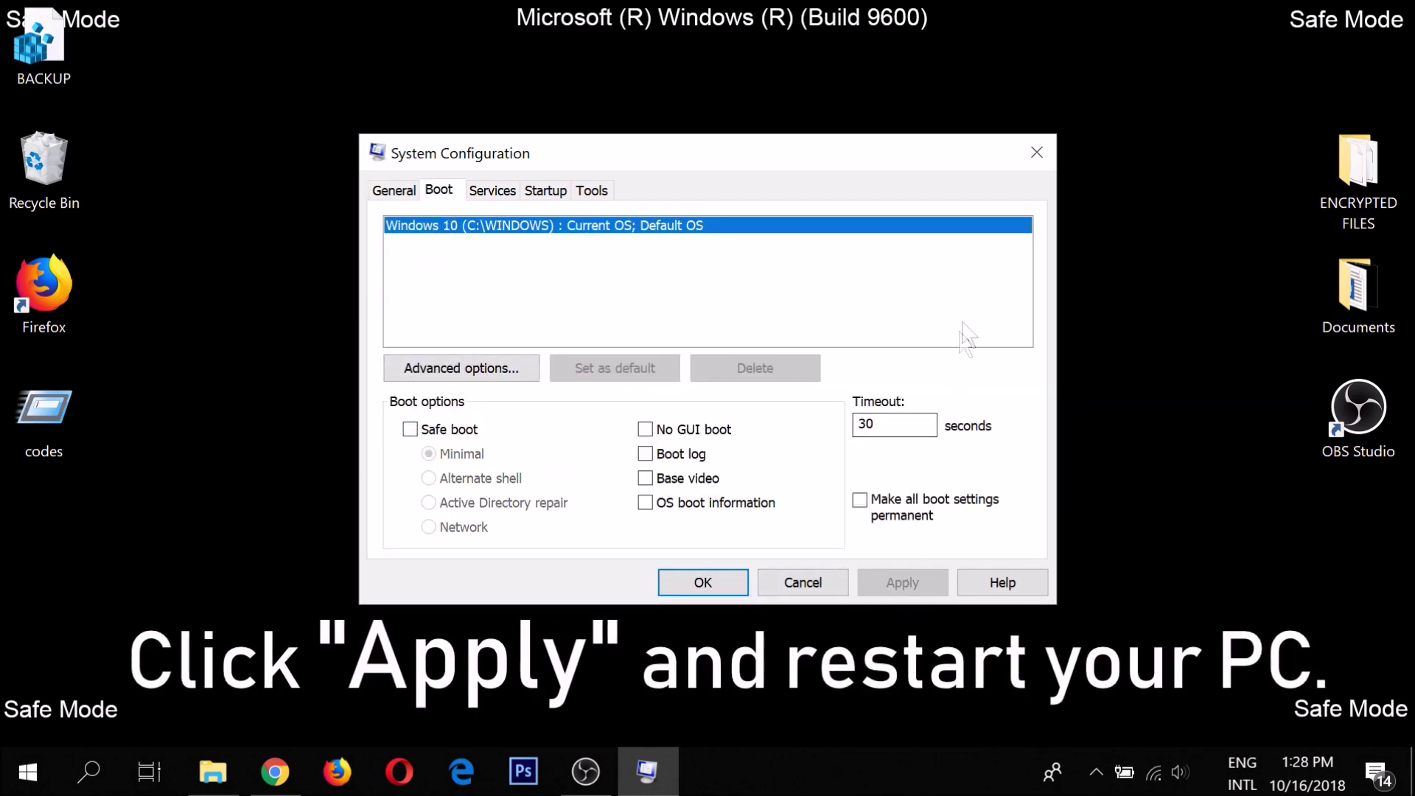
{"action": "left_click", "coordinate": [1035, 153]}
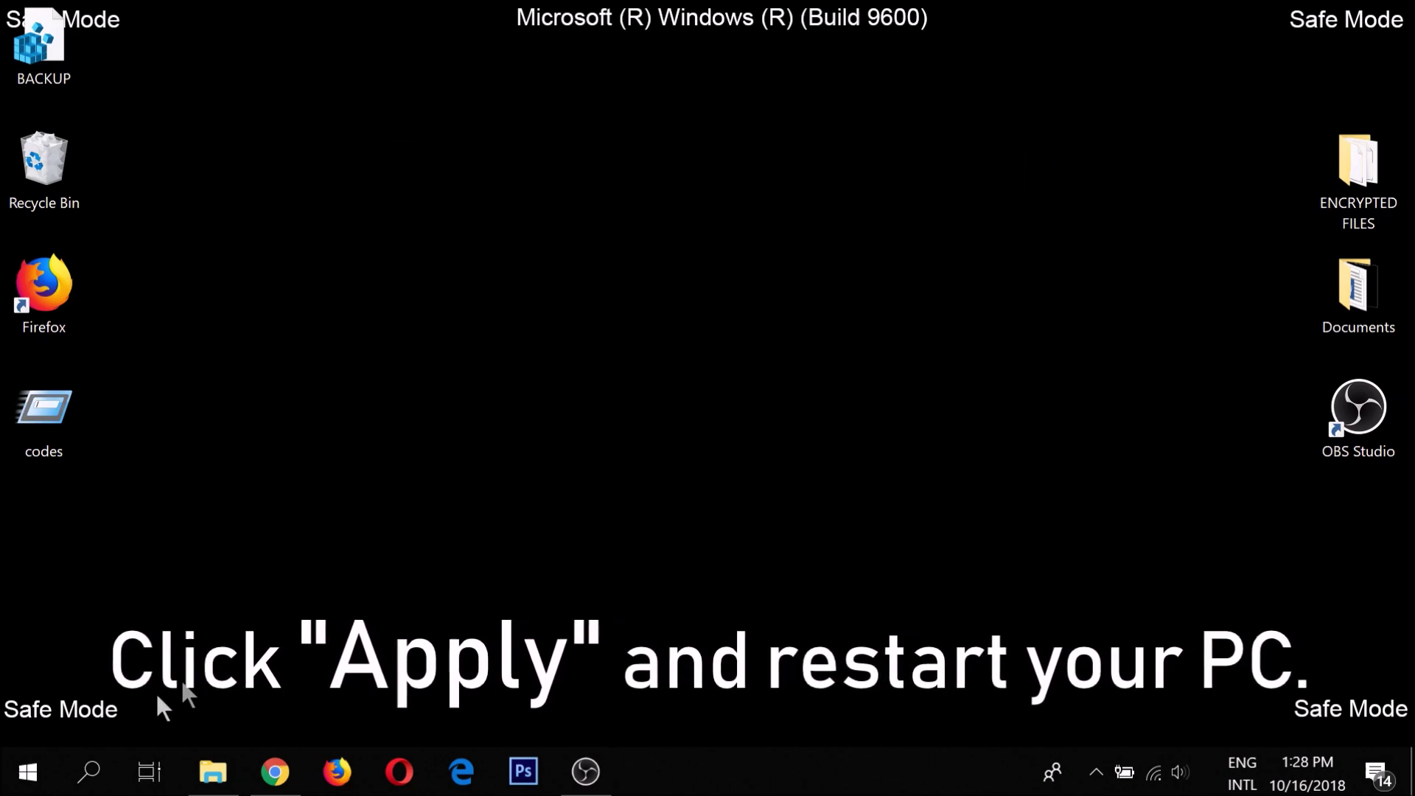
{"action": "left_click", "coordinate": [31, 771]}
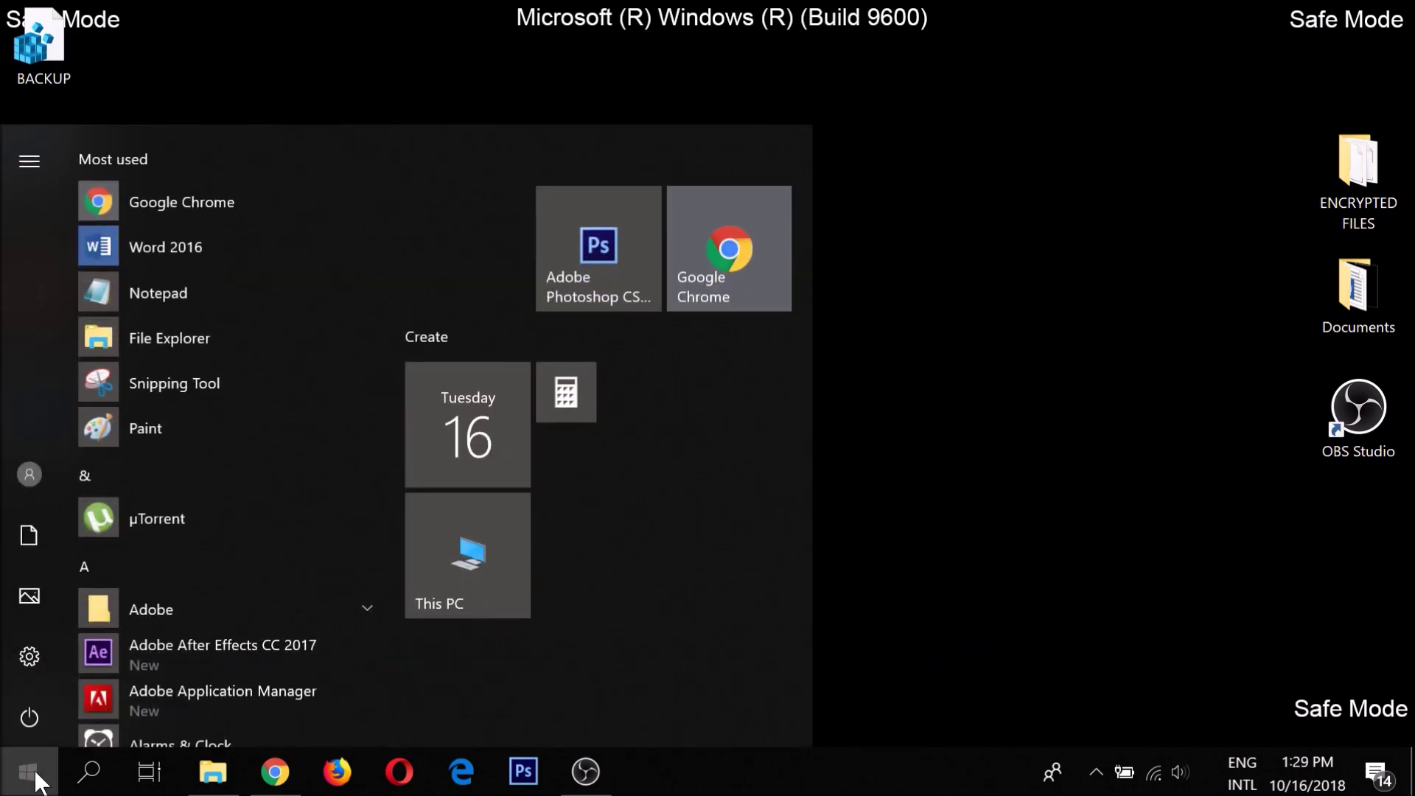
{"action": "left_click", "coordinate": [38, 721]}
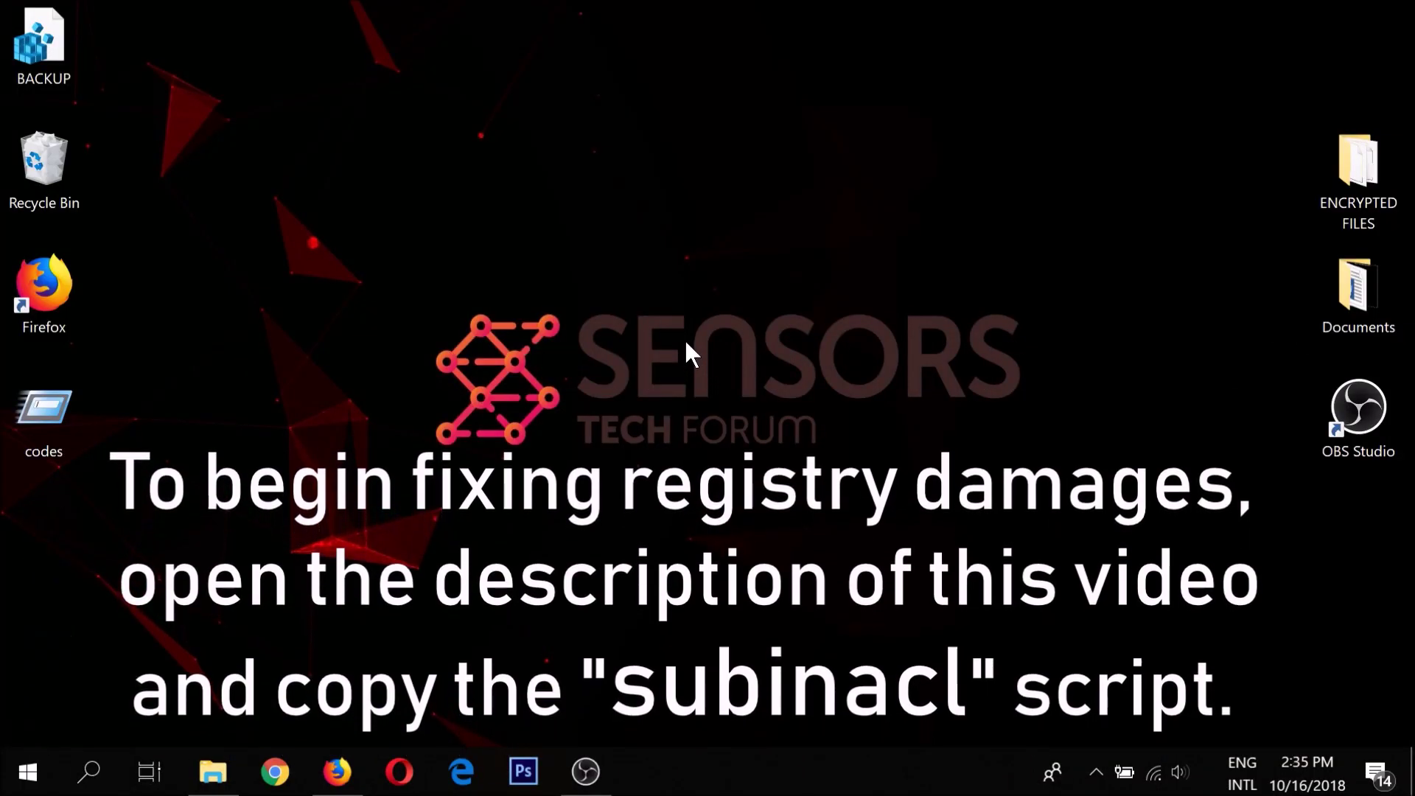
Switch to Firefox, copy all the subinacl script lines from the YouTube video description and minimize the browser.
{"action": "left_click", "coordinate": [337, 770]}
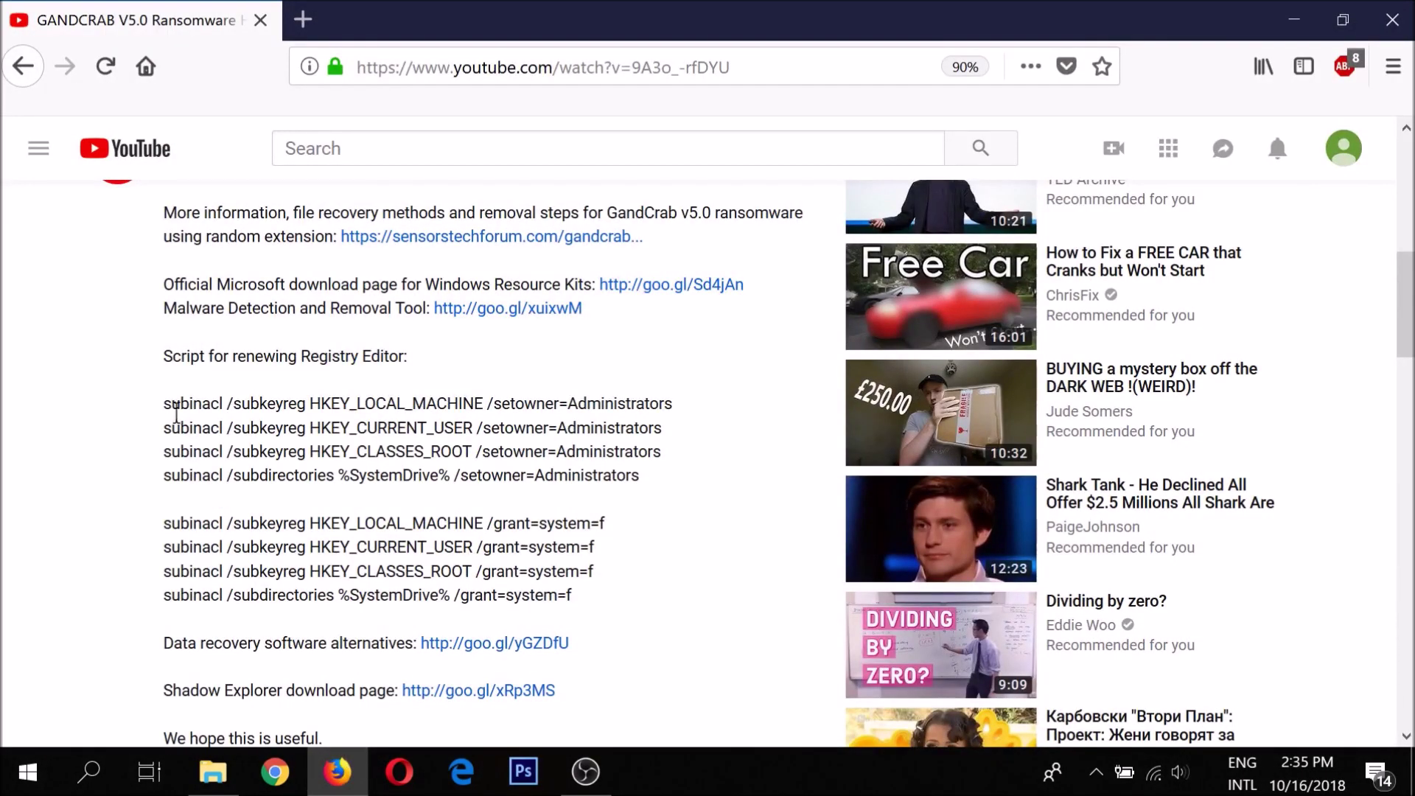
{"action": "left_click_drag", "start_coordinate": [166, 404], "coordinate": [605, 624]}
{"action": "key", "text": "super+c"}
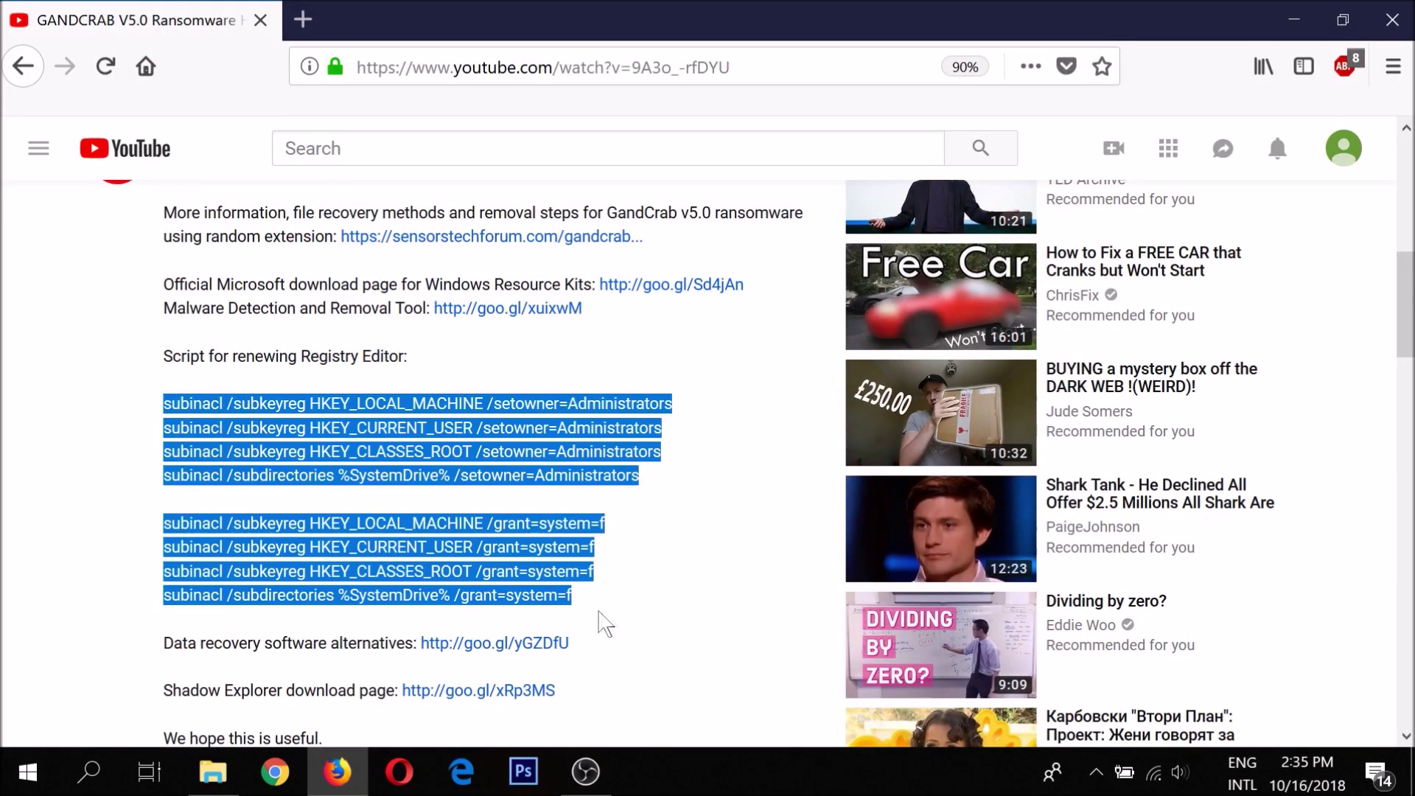
{"action": "right_click", "coordinate": [575, 560]}
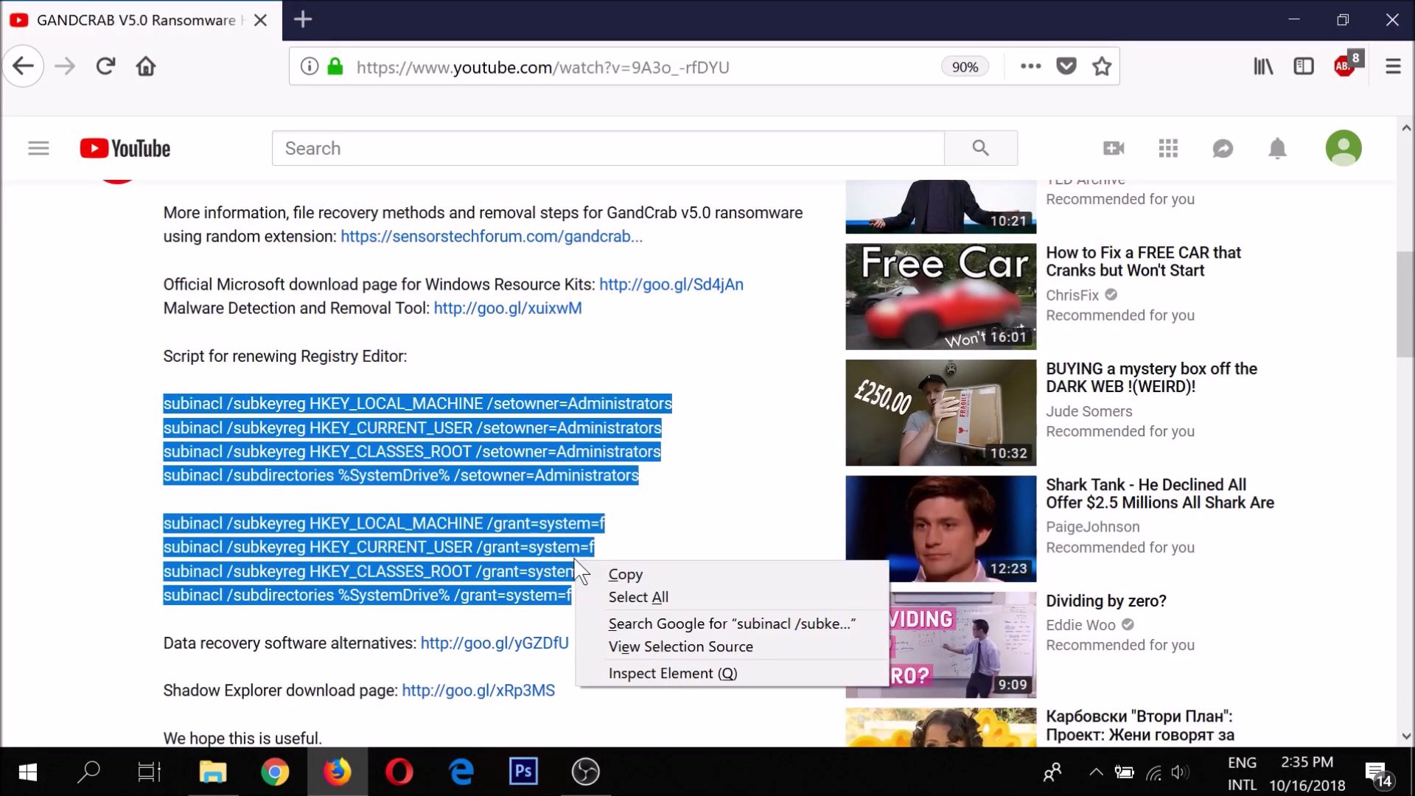
{"action": "left_click", "coordinate": [623, 575]}
{"action": "left_click", "coordinate": [802, 498]}
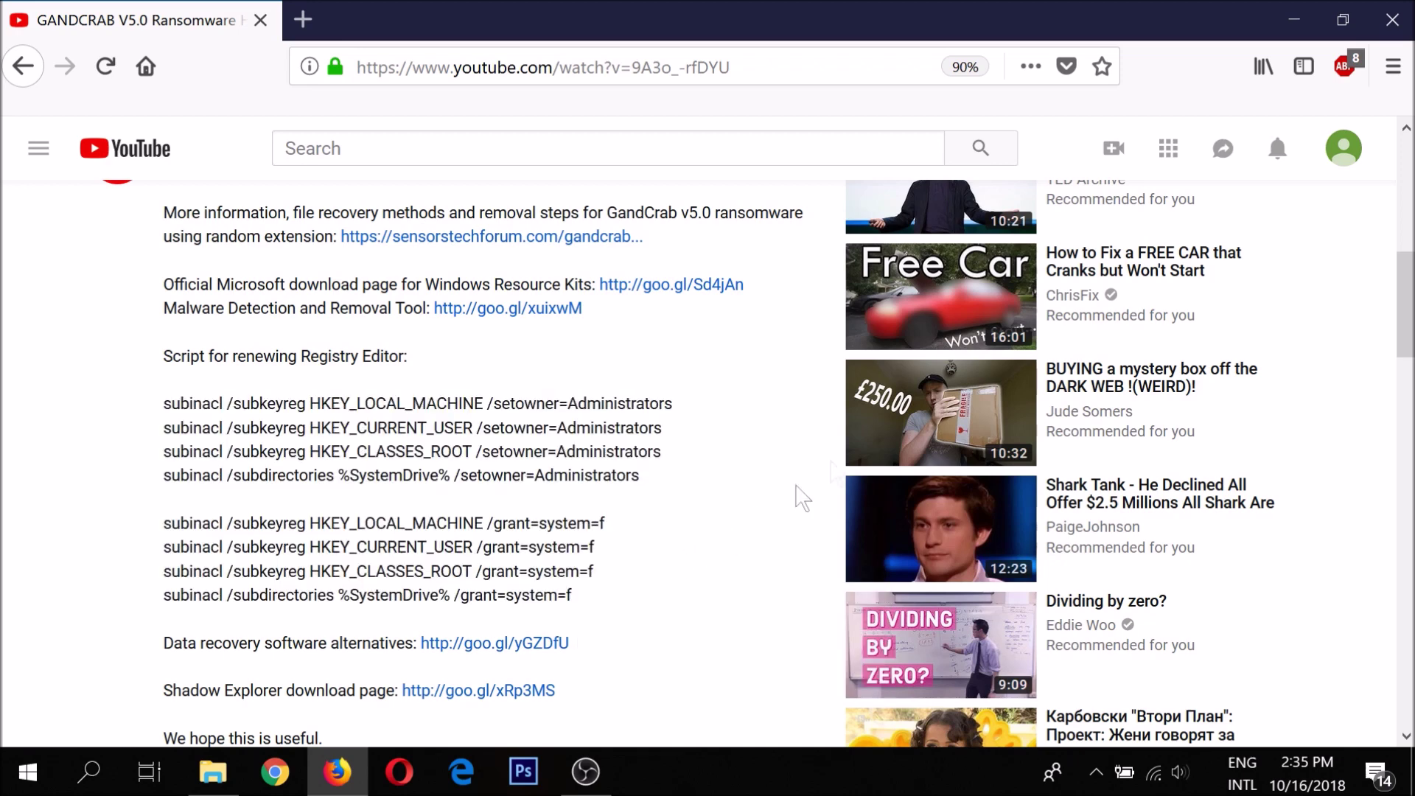
{"action": "left_click", "coordinate": [1284, 20]}
Create a new text document on the desktop and name it FIX.
{"action": "right_click", "coordinate": [47, 513]}
{"action": "mouse_move", "coordinate": [157, 426]}
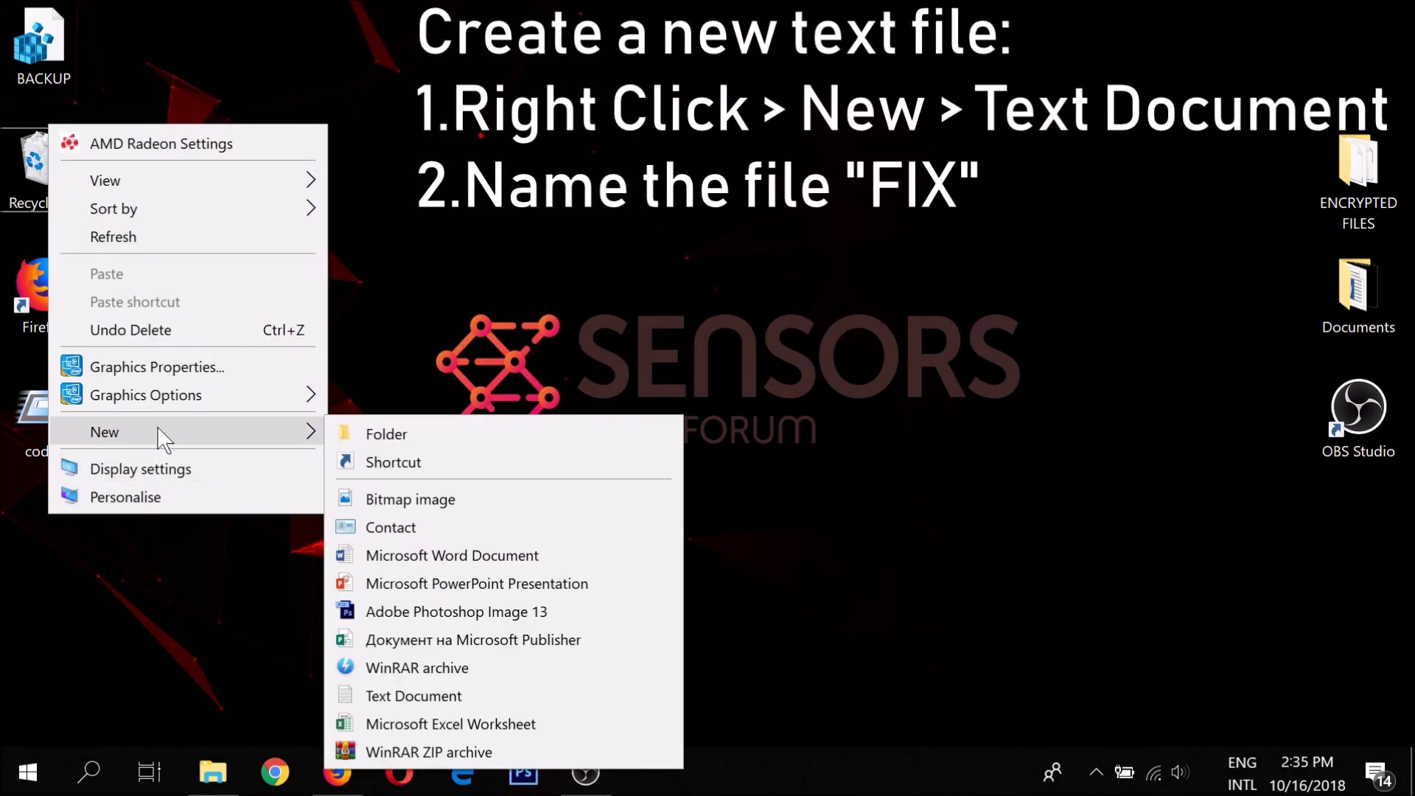
{"action": "left_click", "coordinate": [442, 695]}
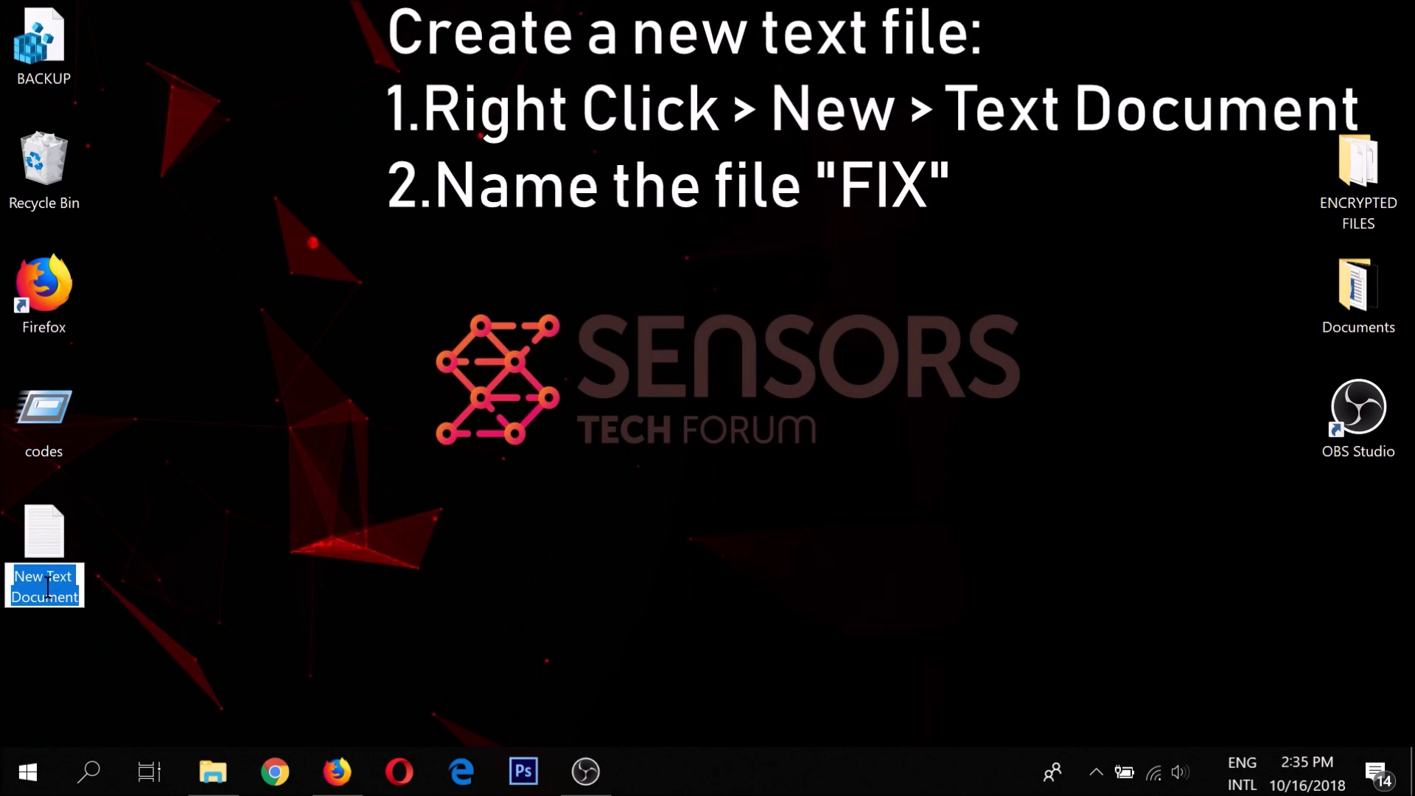
{"action": "type", "text": "FIX"}
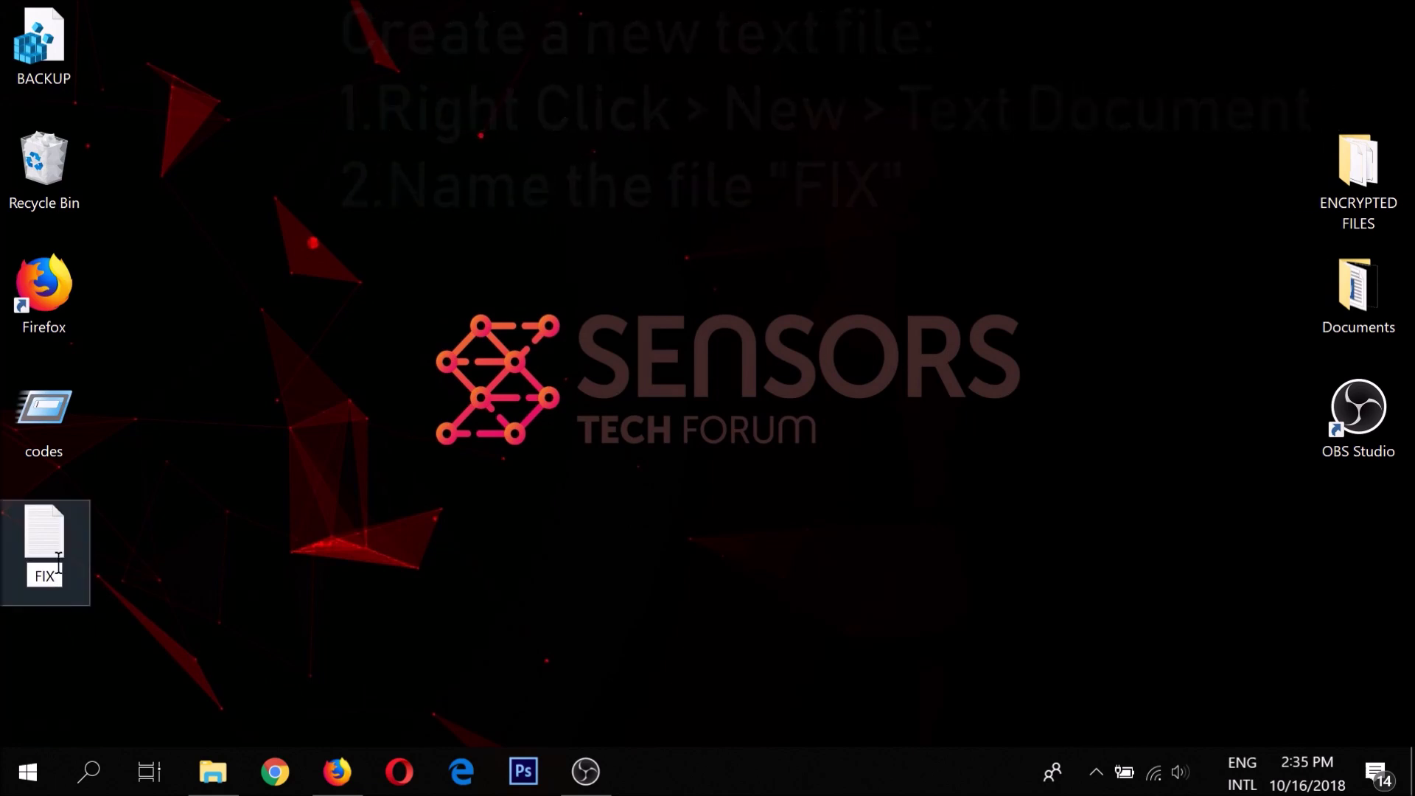
{"action": "left_click", "coordinate": [122, 498]}
Open the FIX text document in Notepad and paste the copied subinacl script into it.
{"action": "double_click", "coordinate": [46, 537]}
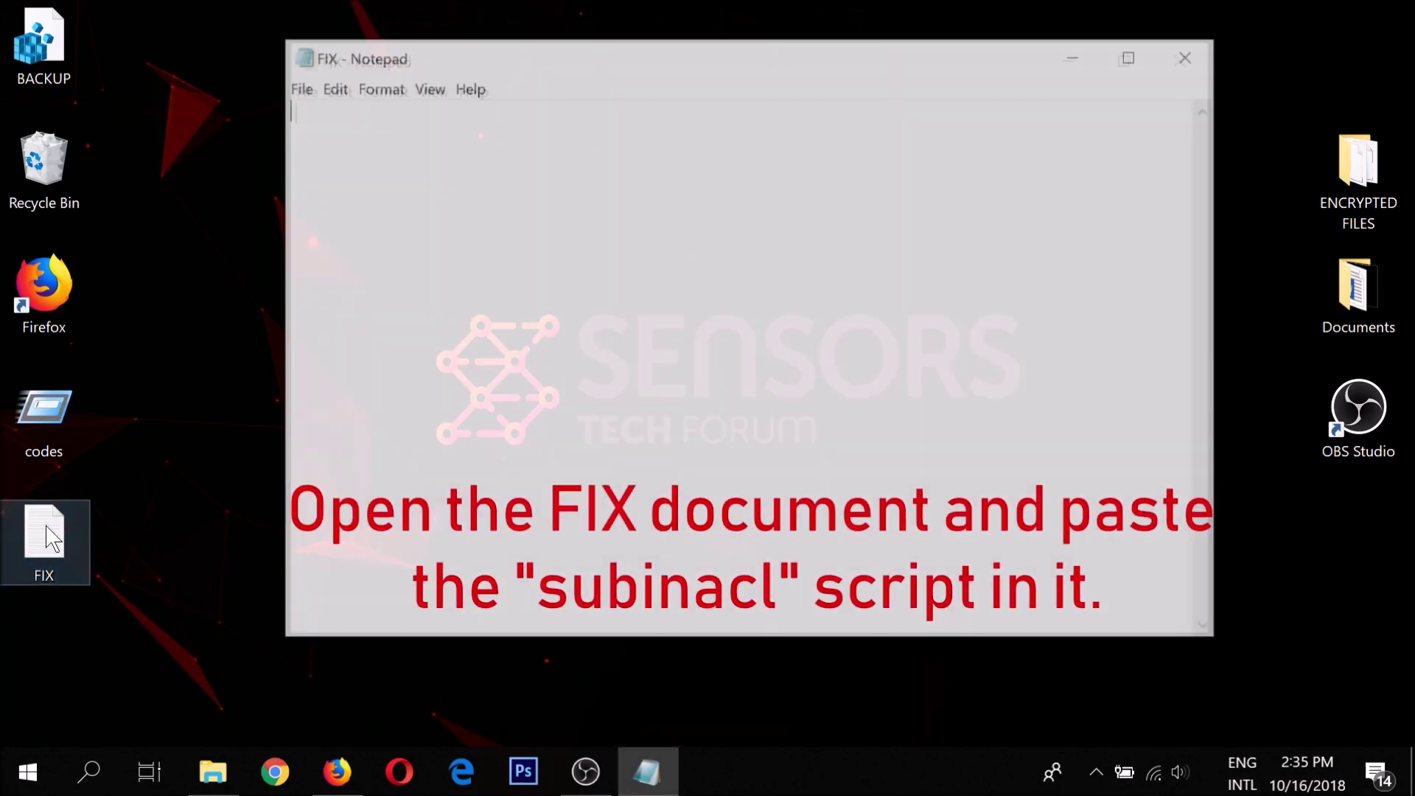
{"action": "right_click", "coordinate": [359, 249]}
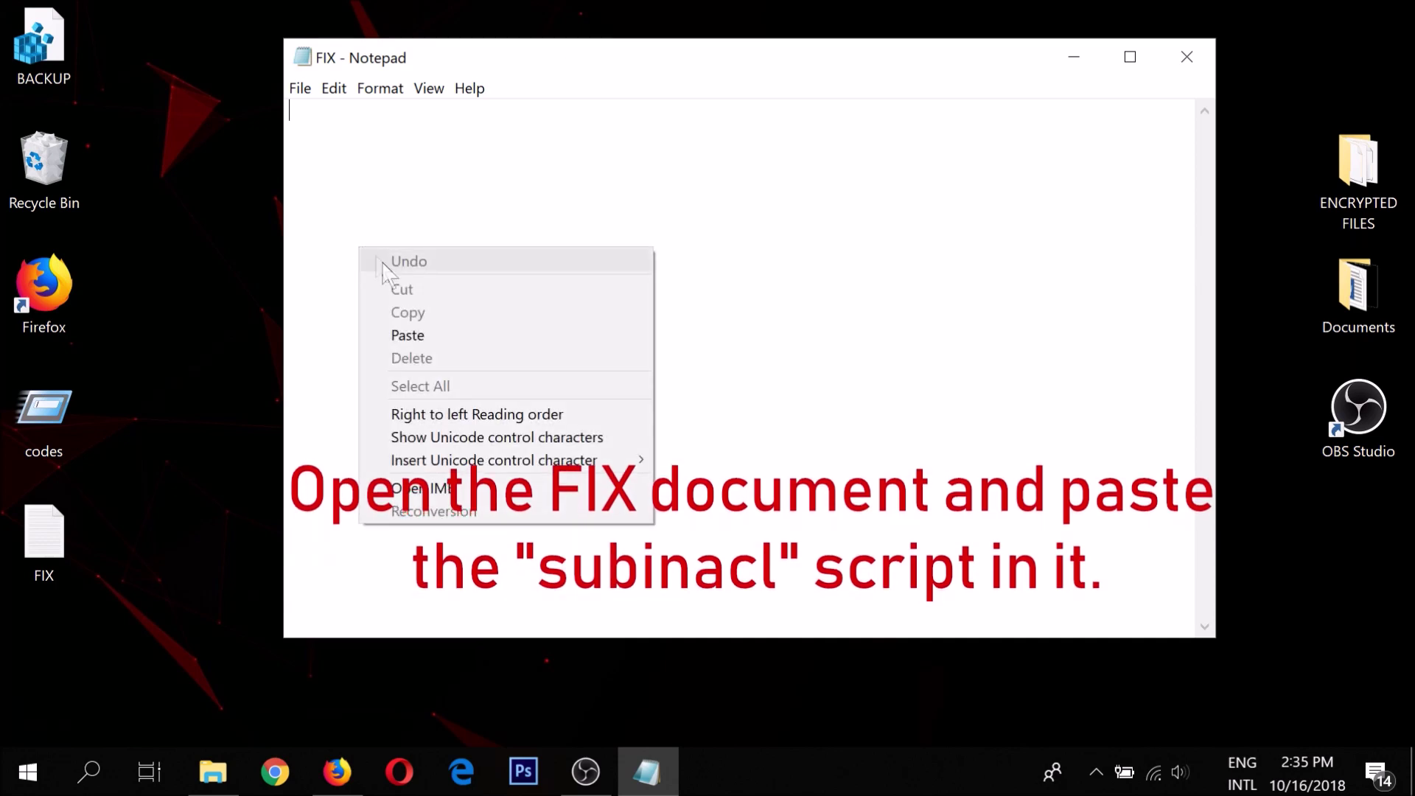
{"action": "left_click", "coordinate": [420, 331]}
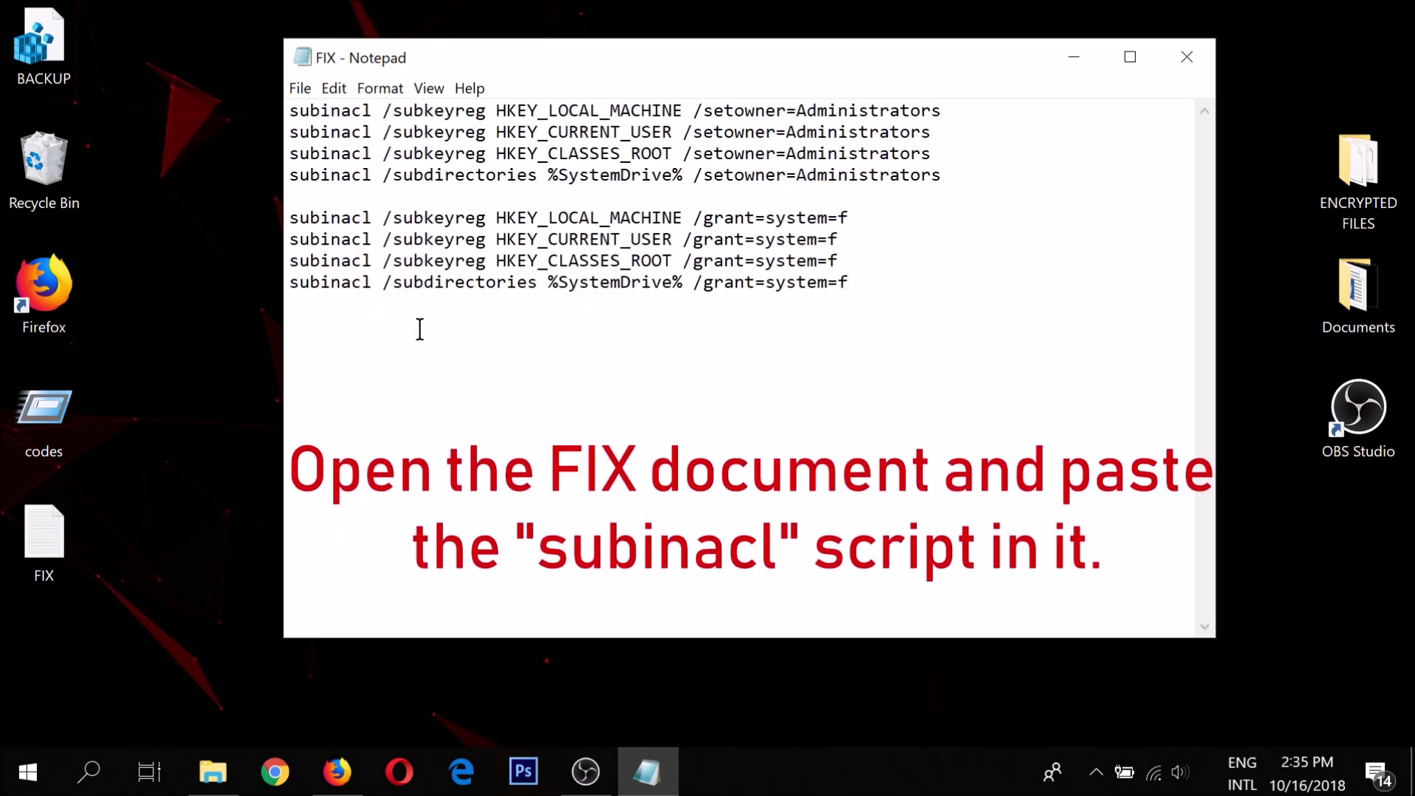
Save the script to the Desktop as a batch file named FIX.bat, with the file type set to All Files.
{"action": "left_click", "coordinate": [305, 90]}
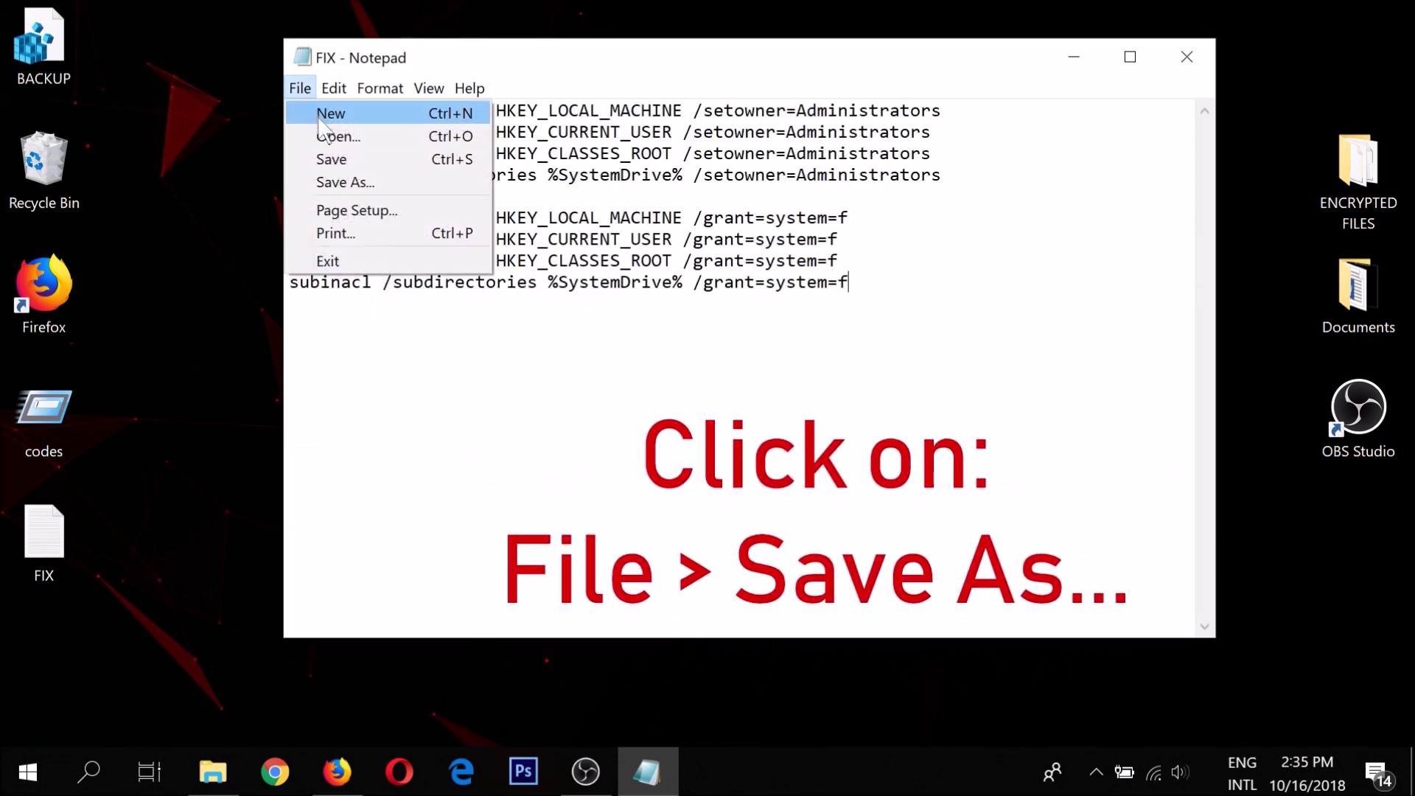
{"action": "left_click", "coordinate": [348, 184]}
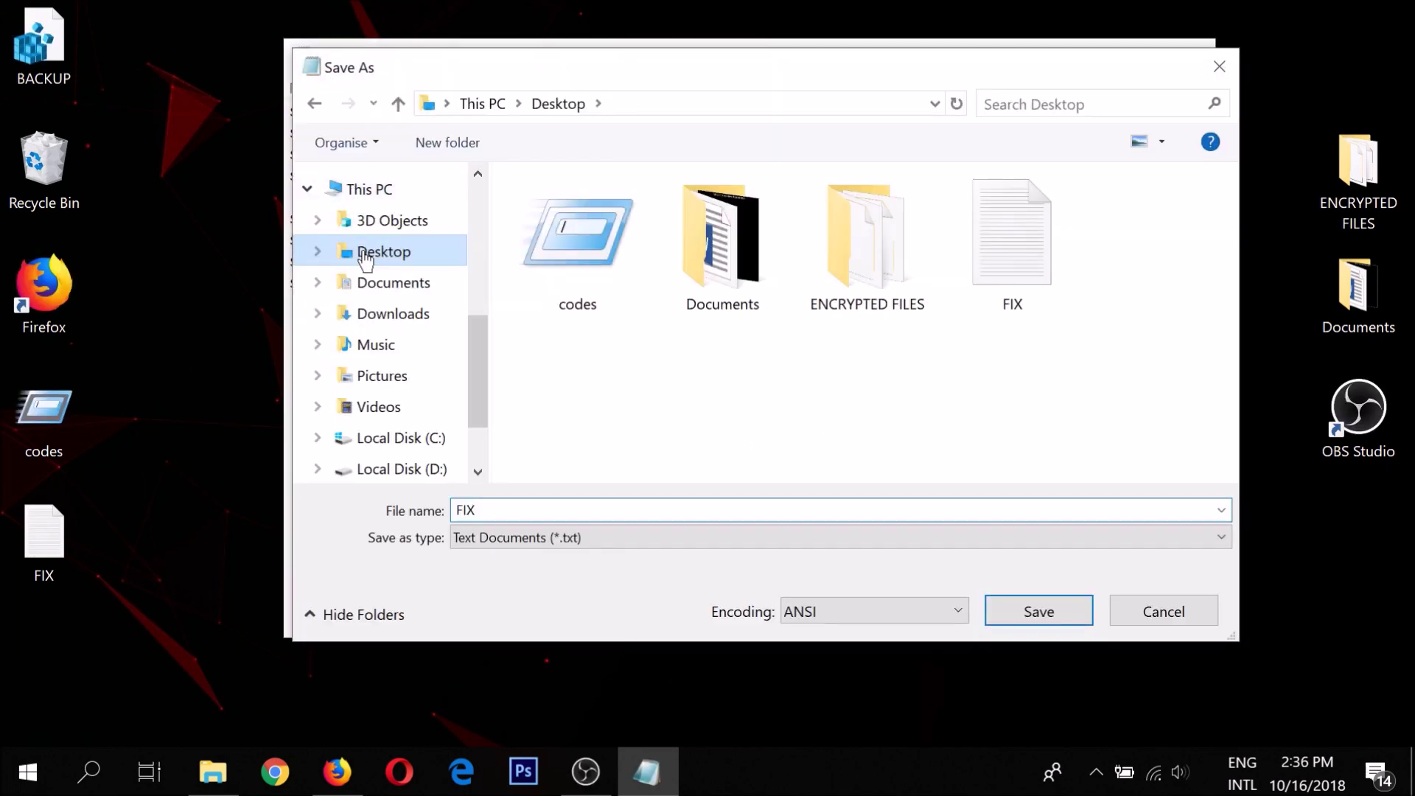
{"action": "double_click", "coordinate": [489, 510]}
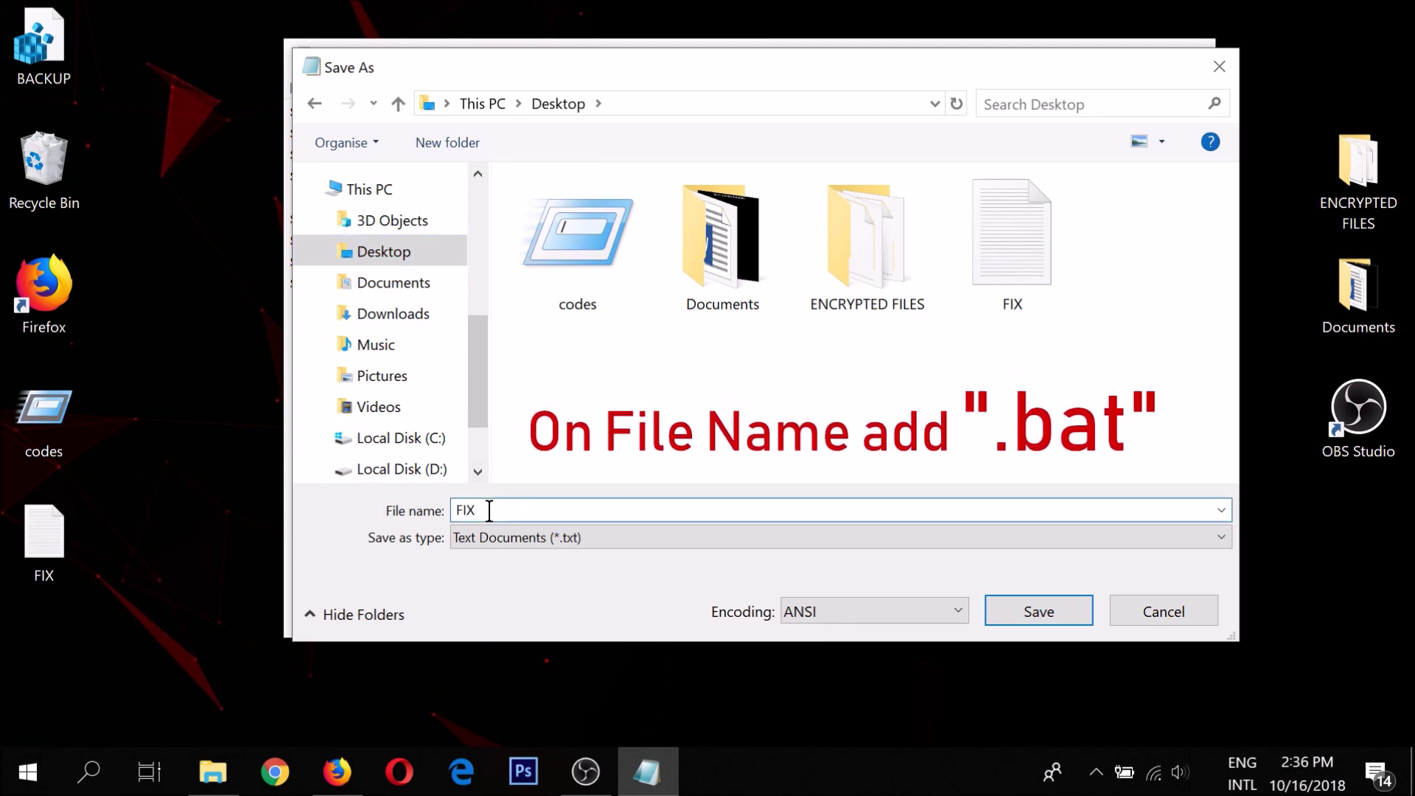
{"action": "type", "text": ".b"}
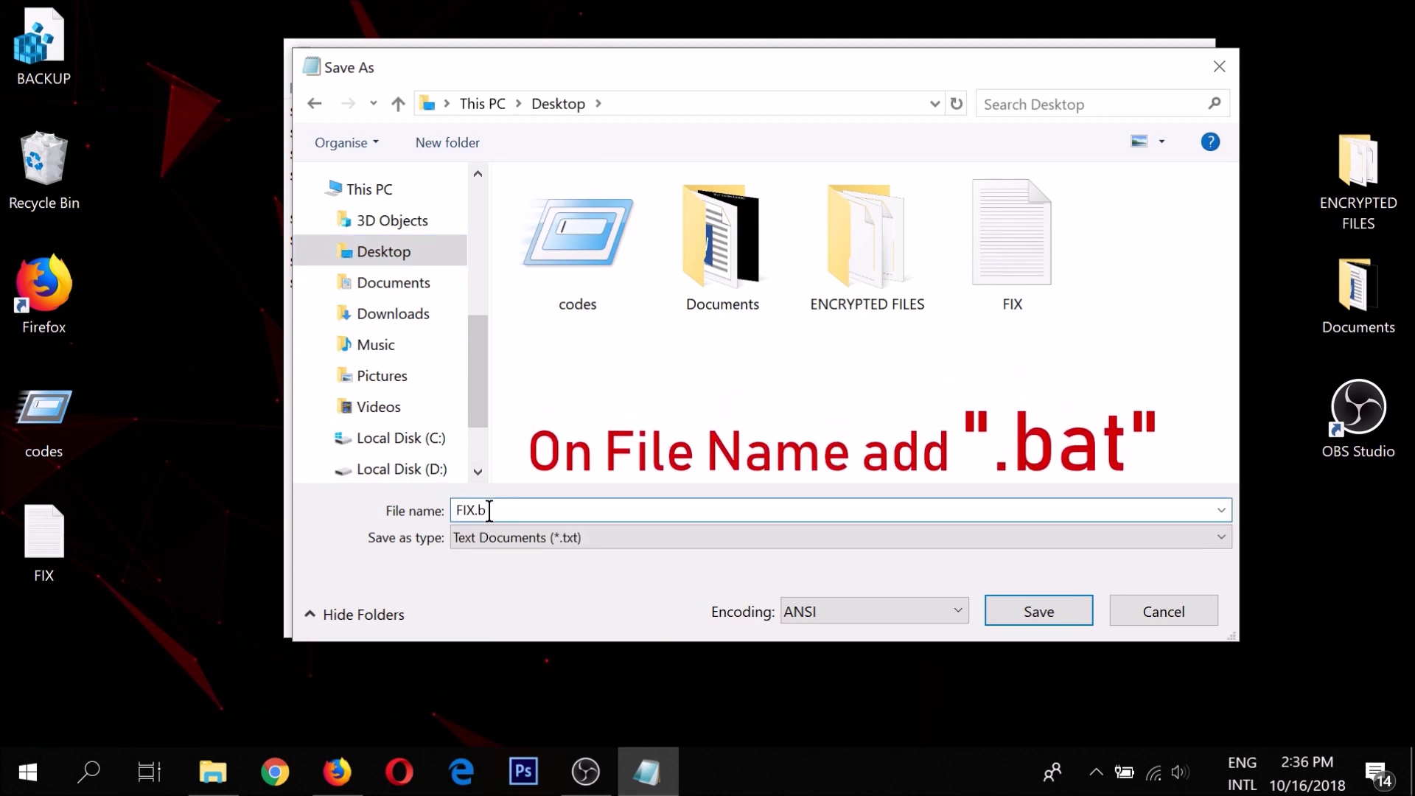
{"action": "type", "text": "at"}
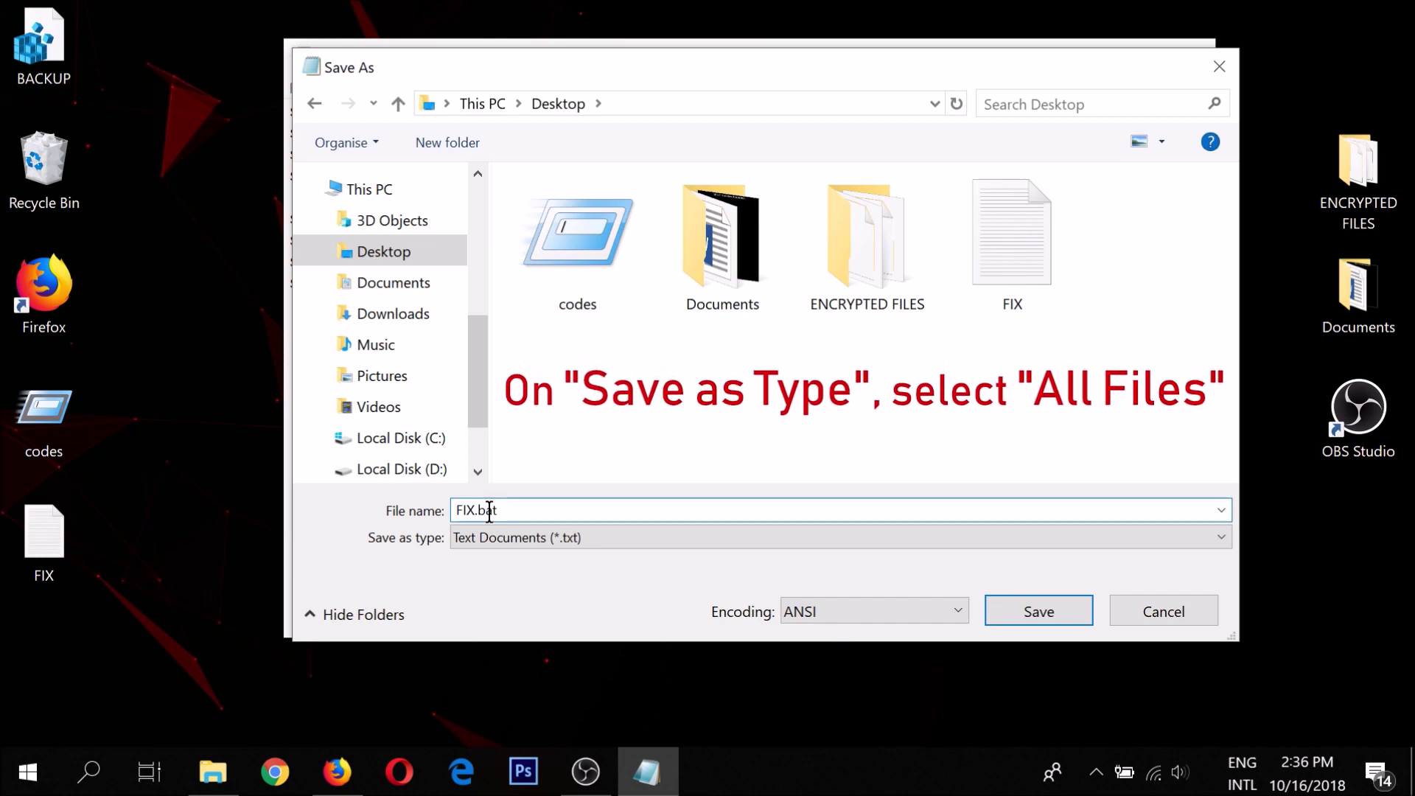
{"action": "left_click", "coordinate": [507, 538]}
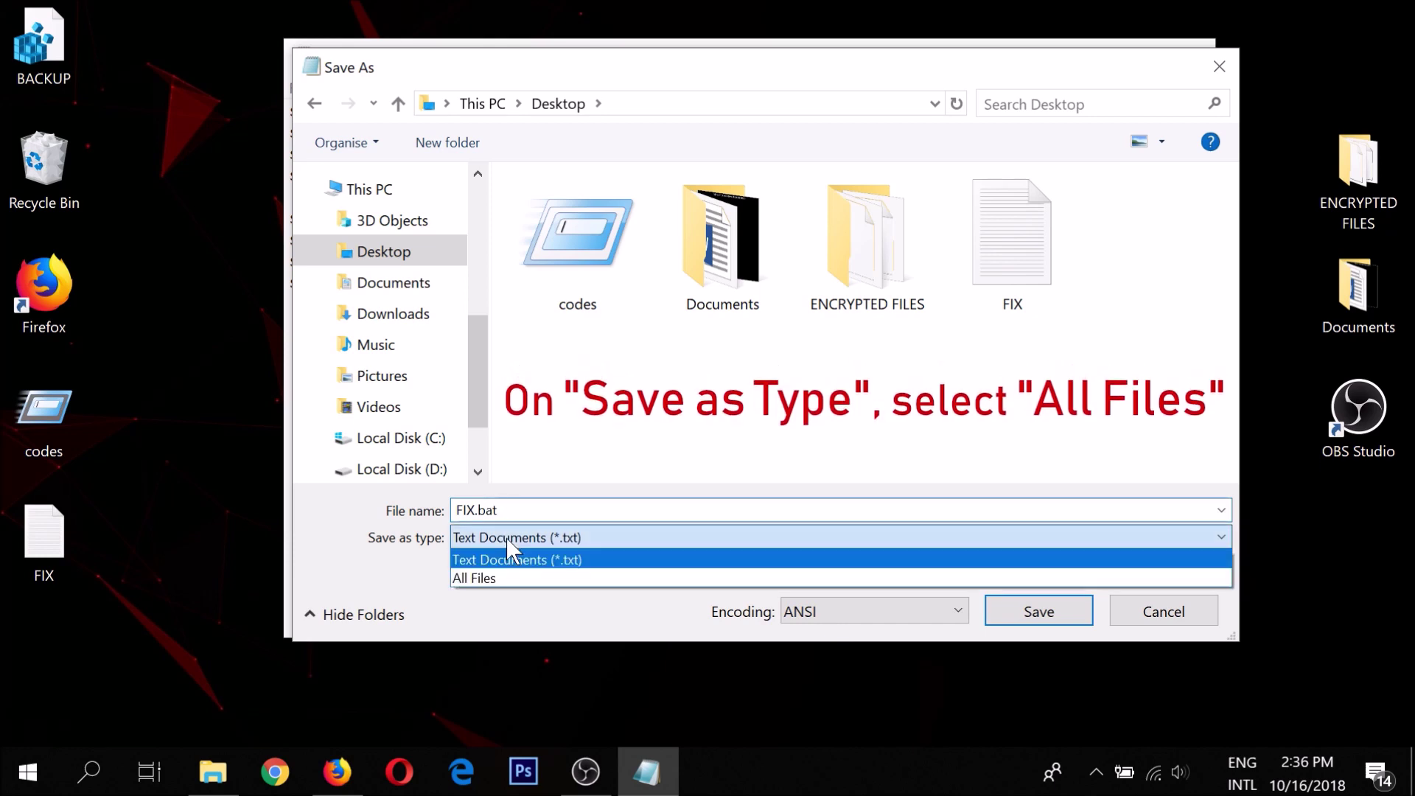
{"action": "left_click", "coordinate": [511, 579]}
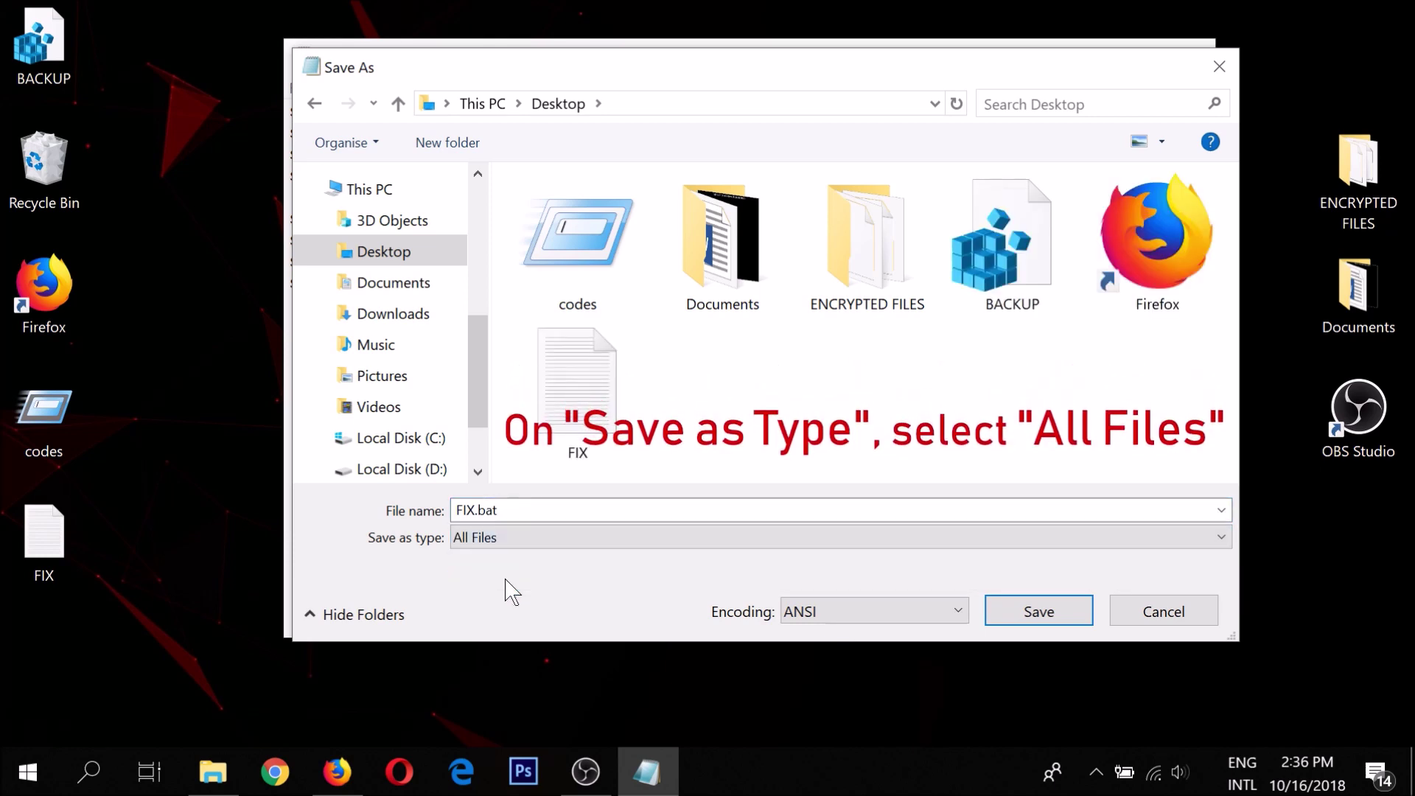
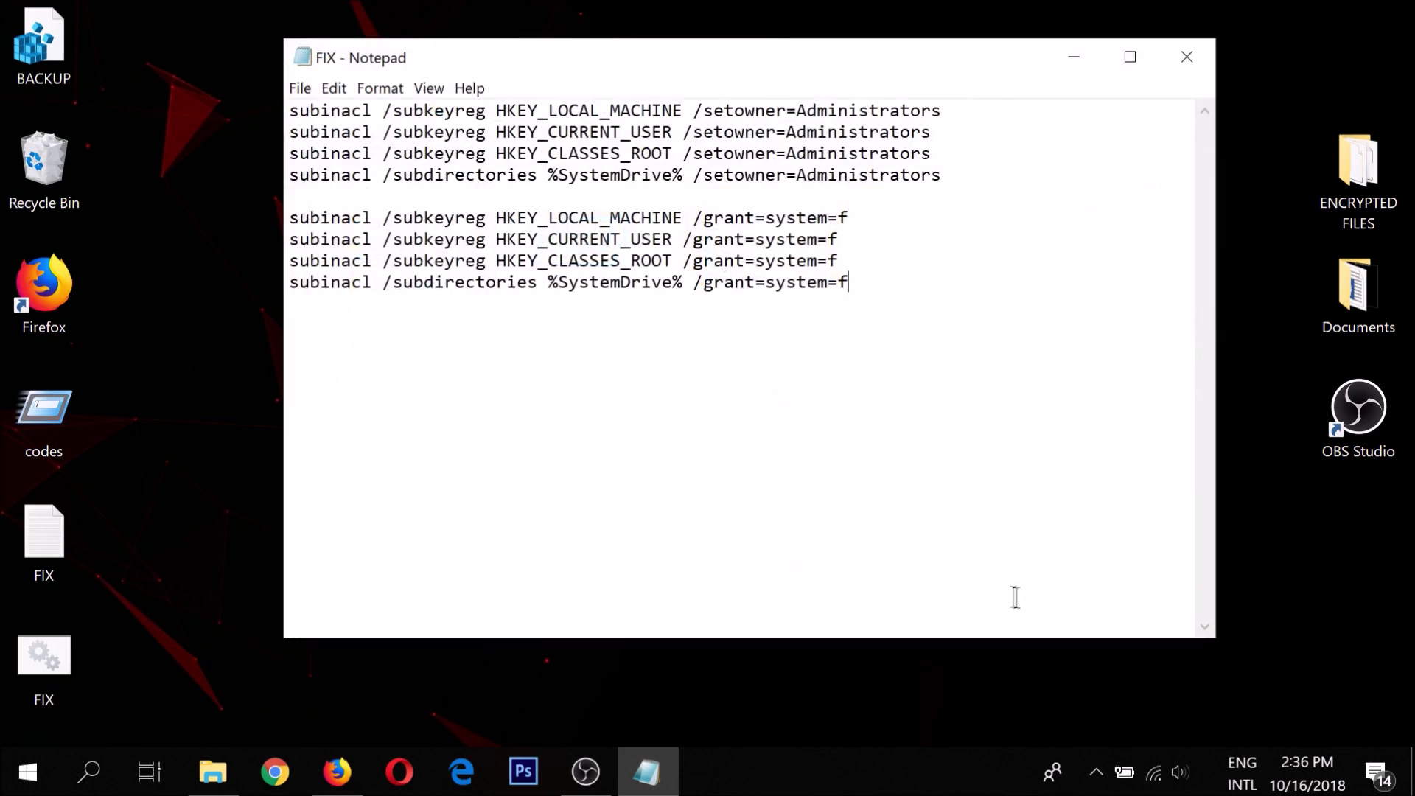
Close the FIX script in Notepad and locate the FIX batch file on the desktop.
{"action": "left_click", "coordinate": [1189, 66]}
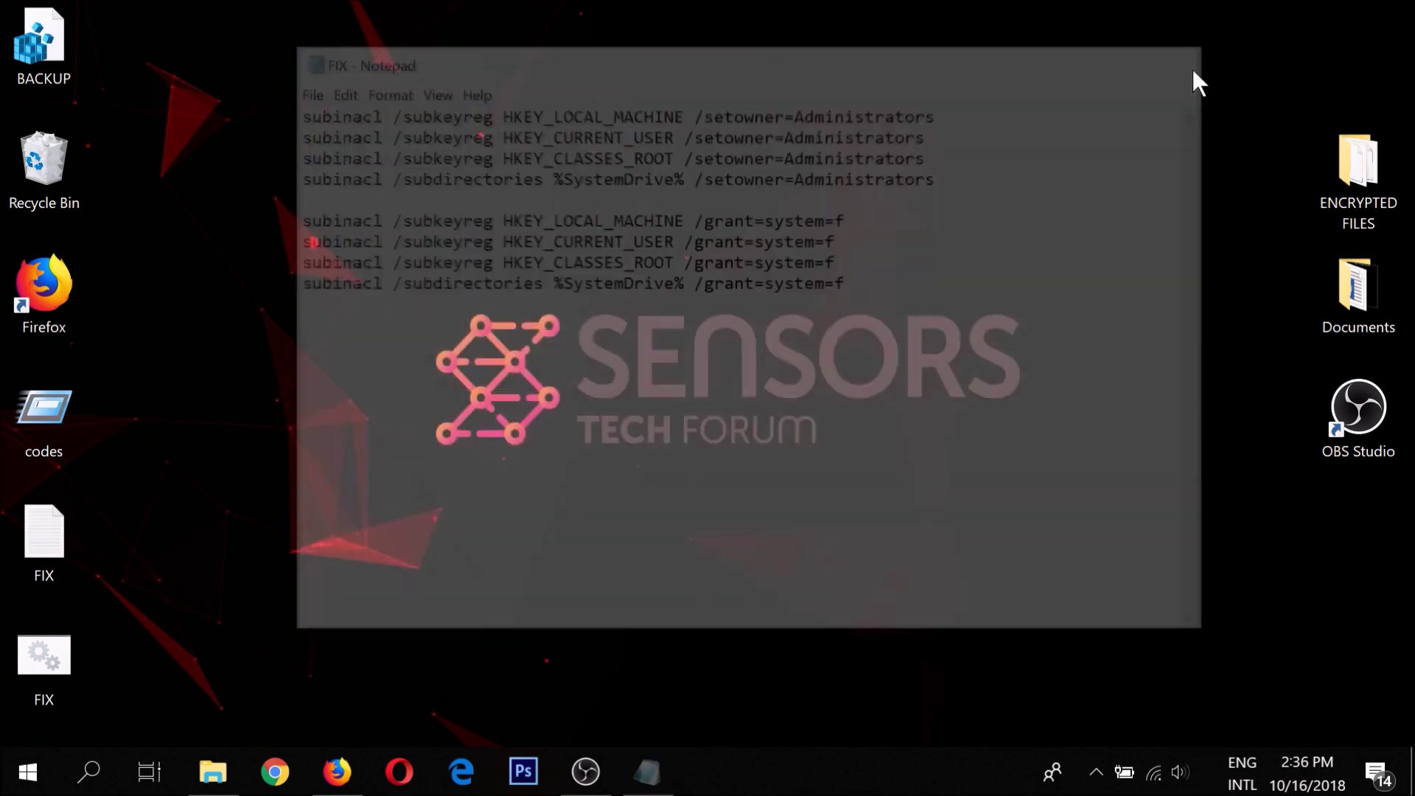
{"action": "left_click_drag", "start_coordinate": [144, 624], "coordinate": [22, 707]}
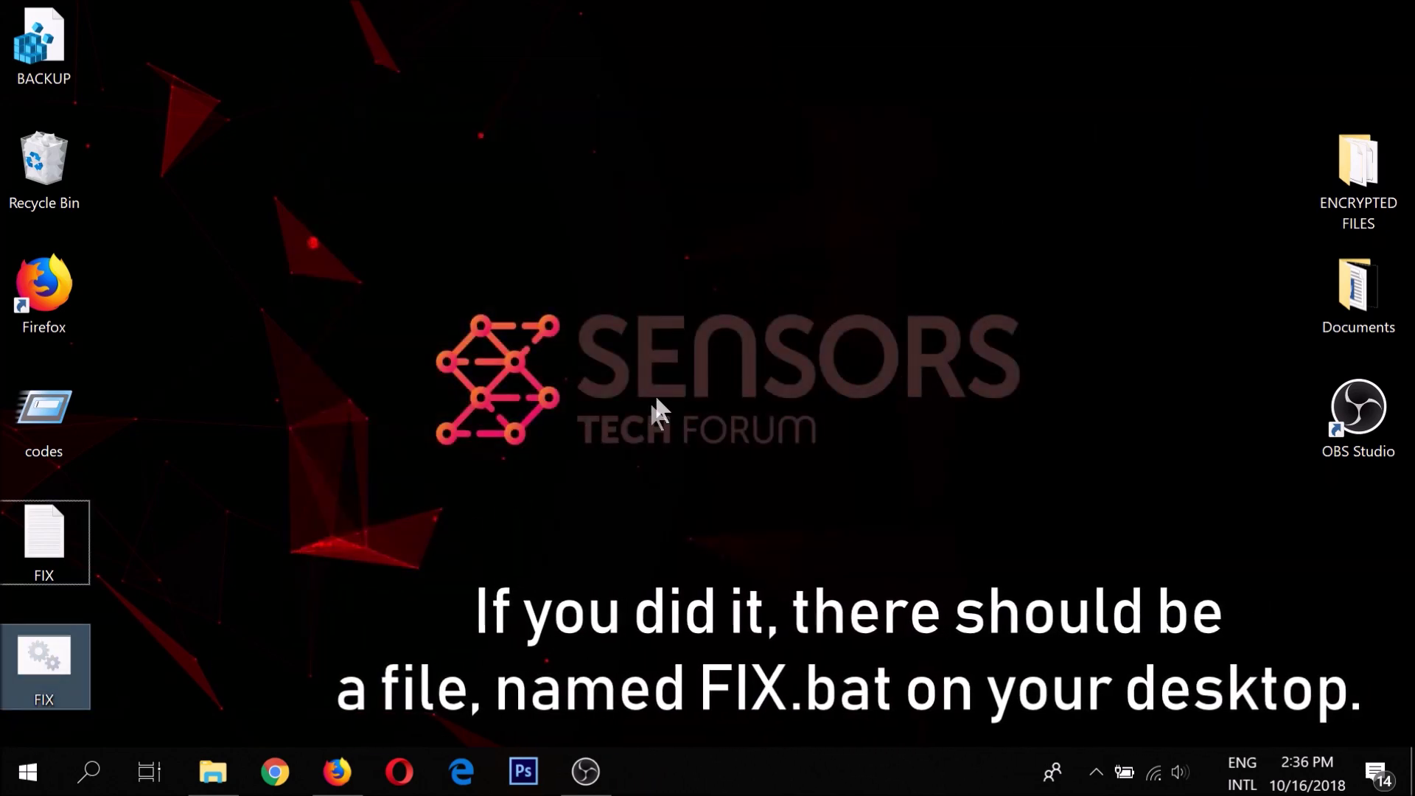
{"action": "left_click", "coordinate": [686, 352]}
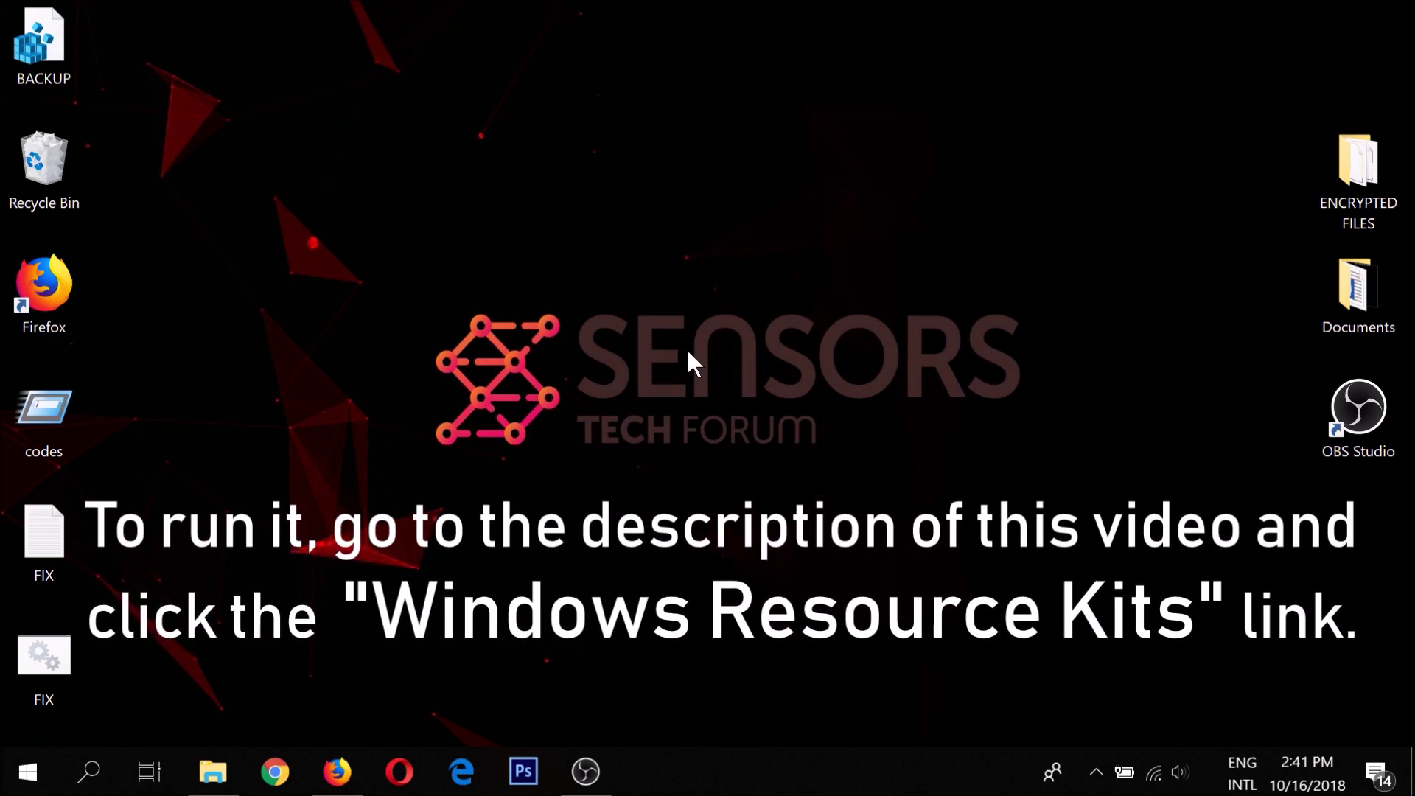
Switch to Firefox, open the Windows Resource Kits link from the video description and start the English SubInACL download.
{"action": "left_click", "coordinate": [340, 775]}
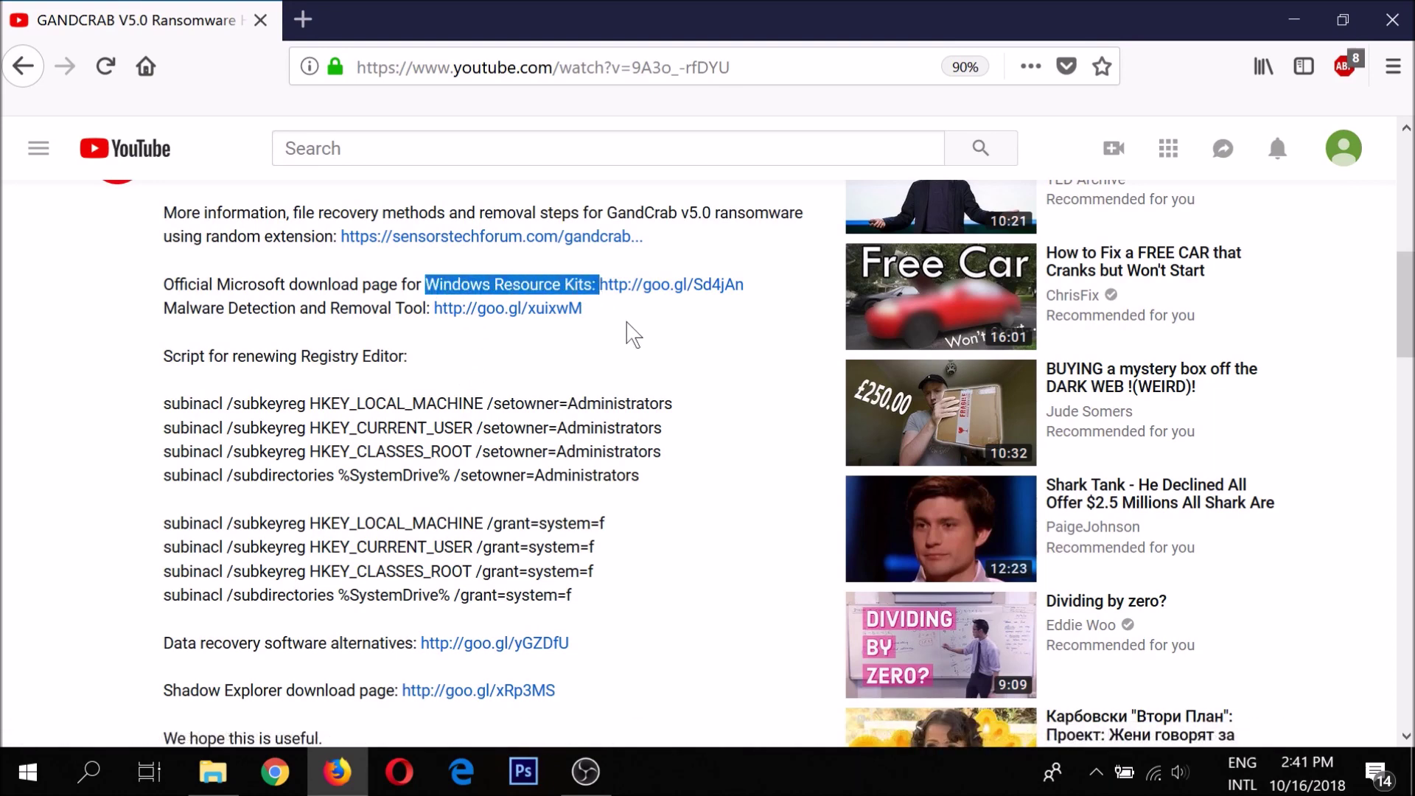
{"action": "left_click", "coordinate": [650, 294]}
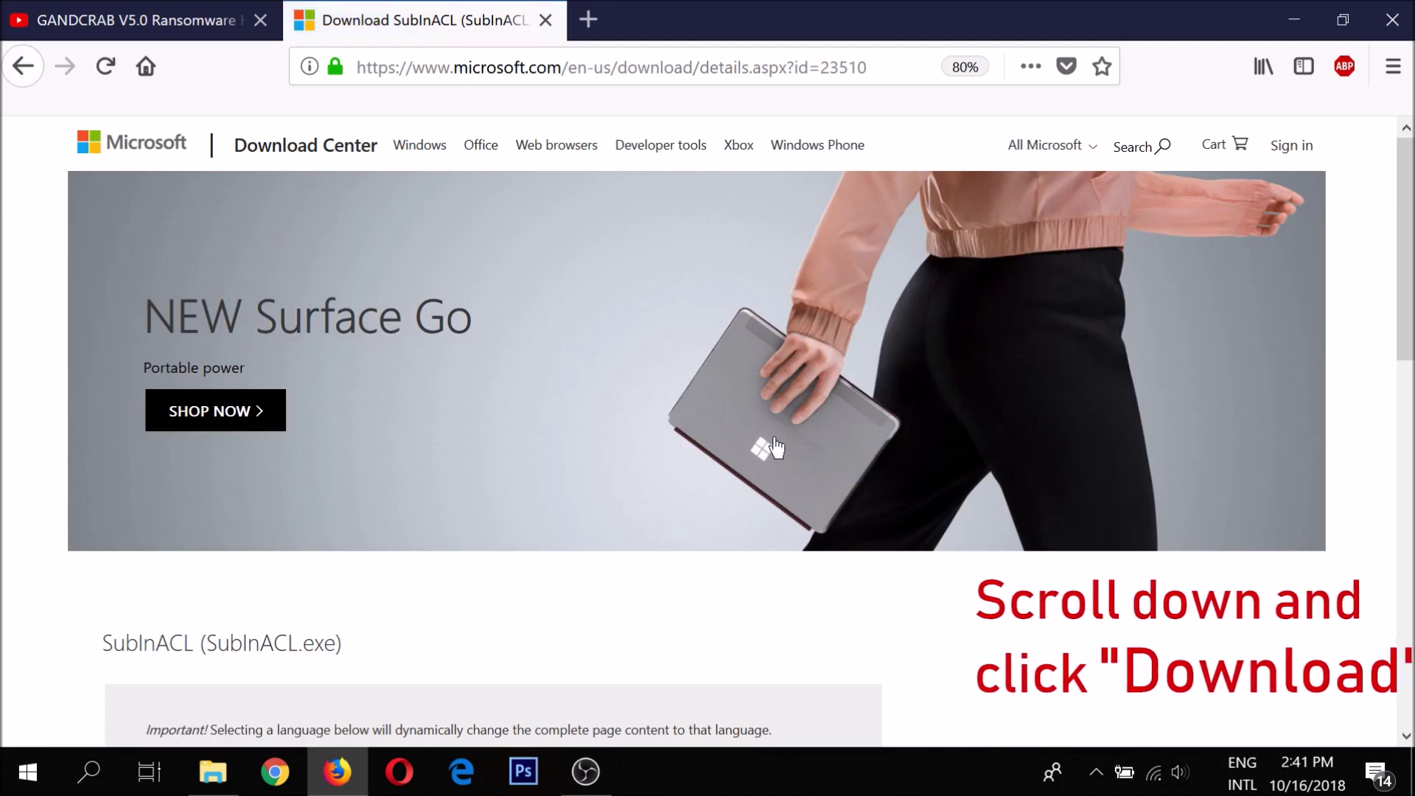
{"action": "scroll", "coordinate": [775, 447], "scroll_direction": "down", "scroll_amount": 3}
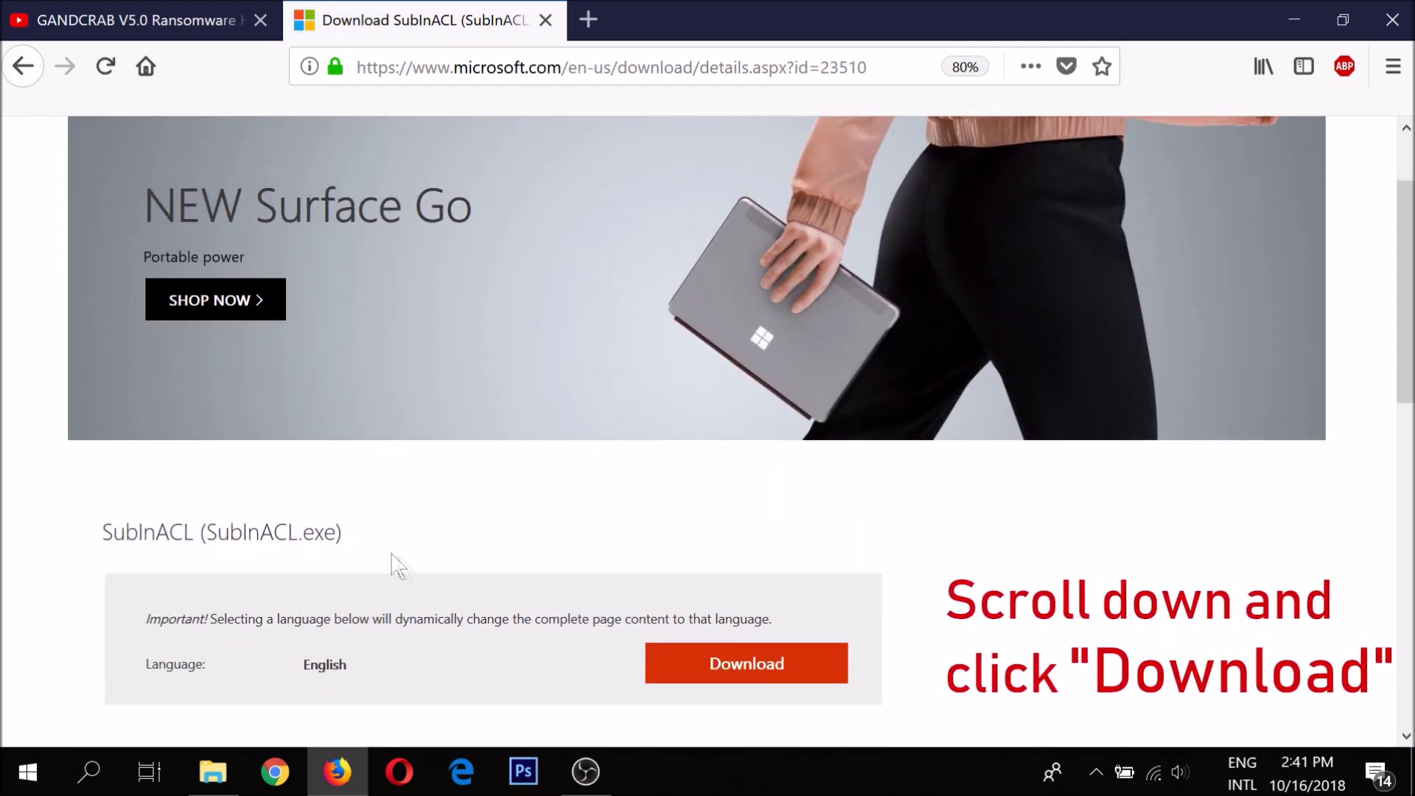
{"action": "left_click", "coordinate": [676, 676]}
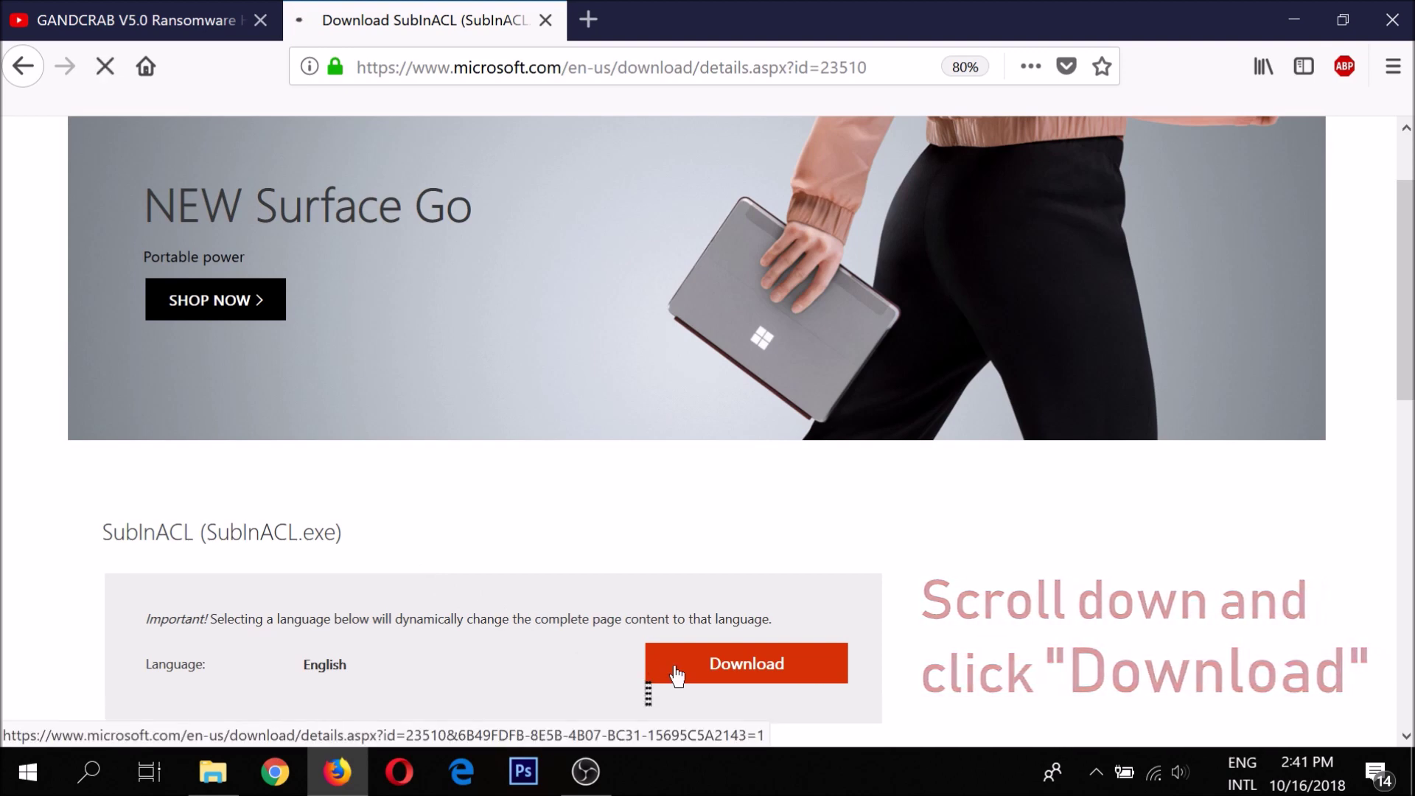